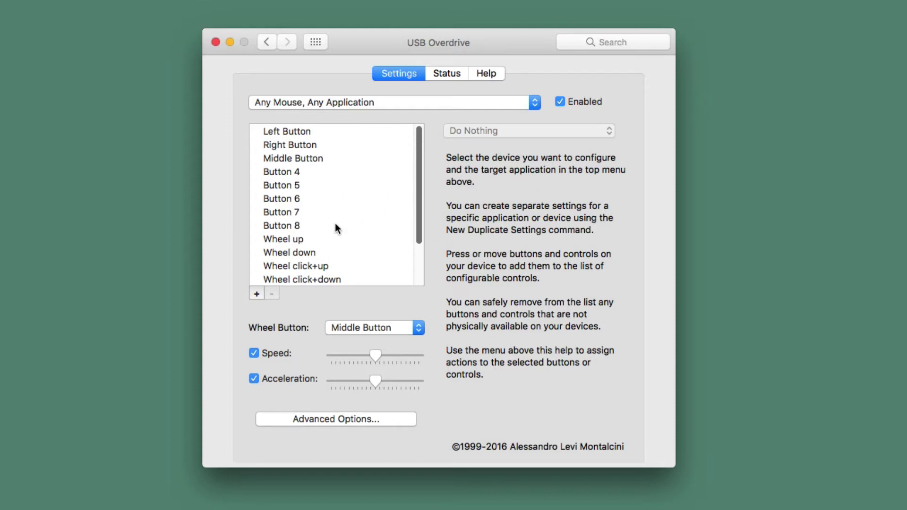
- Select the right and middle buttons, showing the middle button mapped to a Button 3 Click
scroll(362, 226, down, 1)
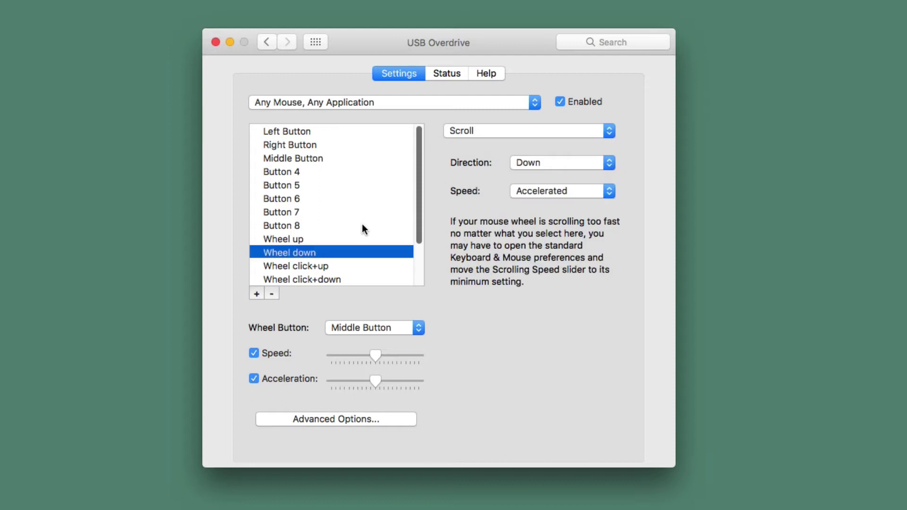
scroll(362, 227, up, 1)
scroll(381, 256, down, 1)
right_click(381, 256)
scroll(381, 256, down, 1)
middle_click(371, 267)
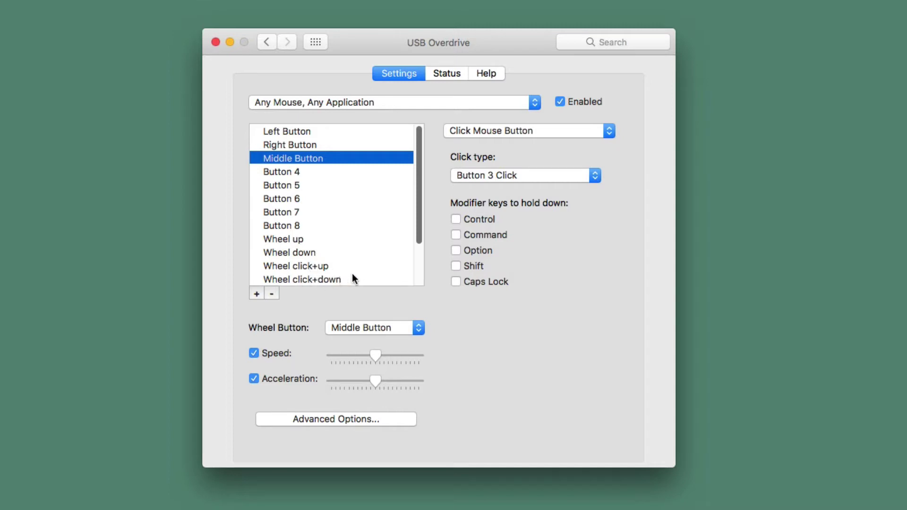
click(257, 294)
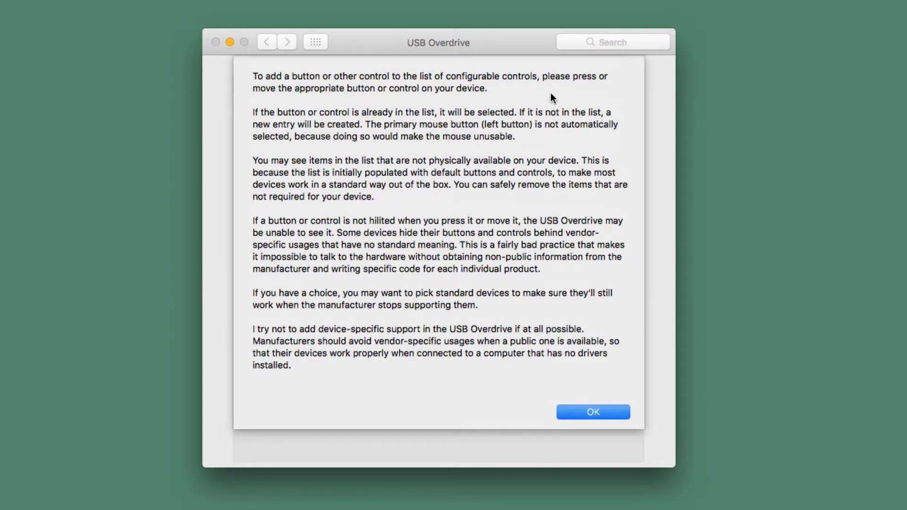
click(594, 412)
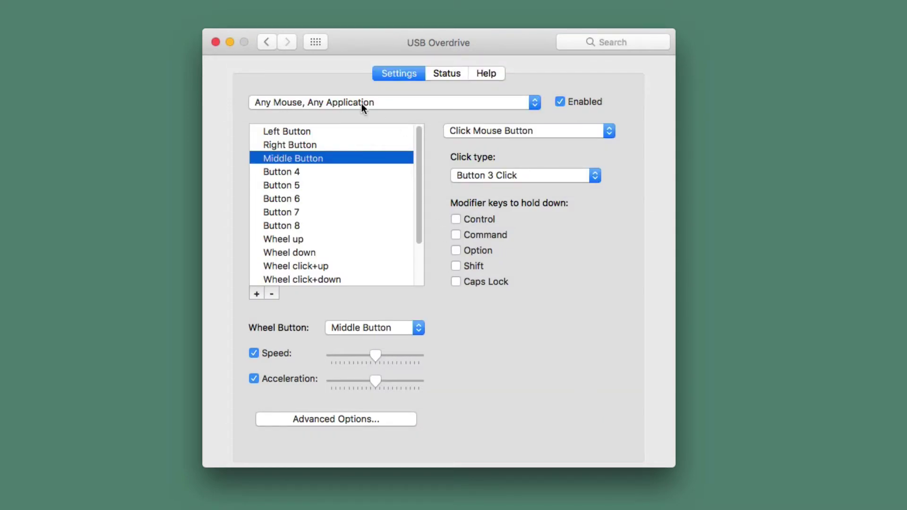
- Browse the settings and action pop-ups unchanged, leaving Left Button on a plain Click
click(302, 102)
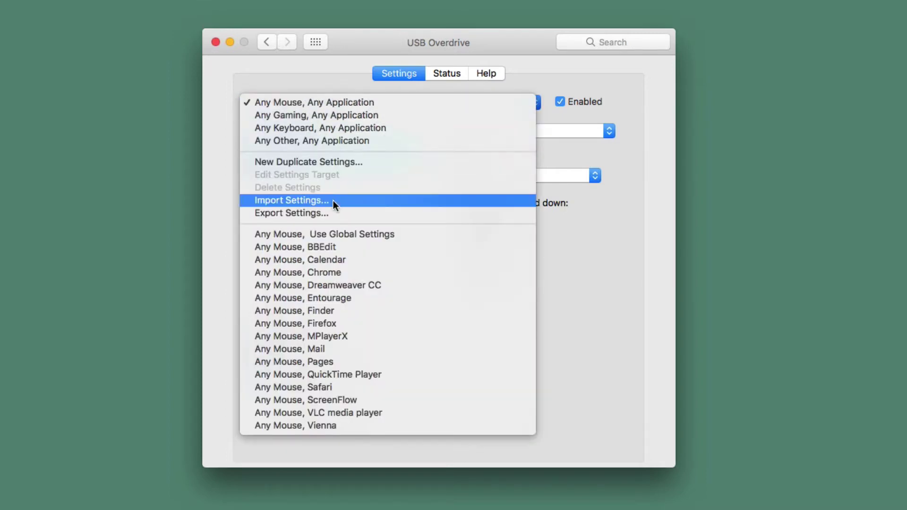
click(314, 81)
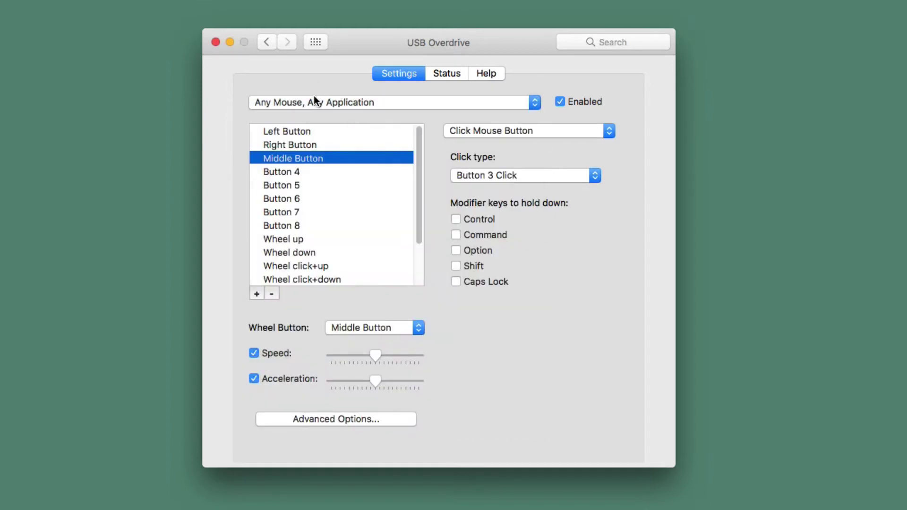
click(301, 132)
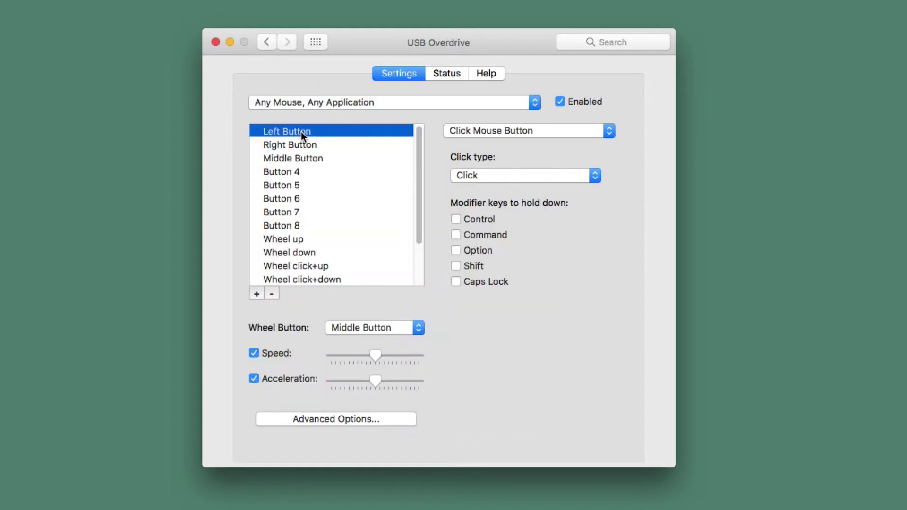
click(476, 131)
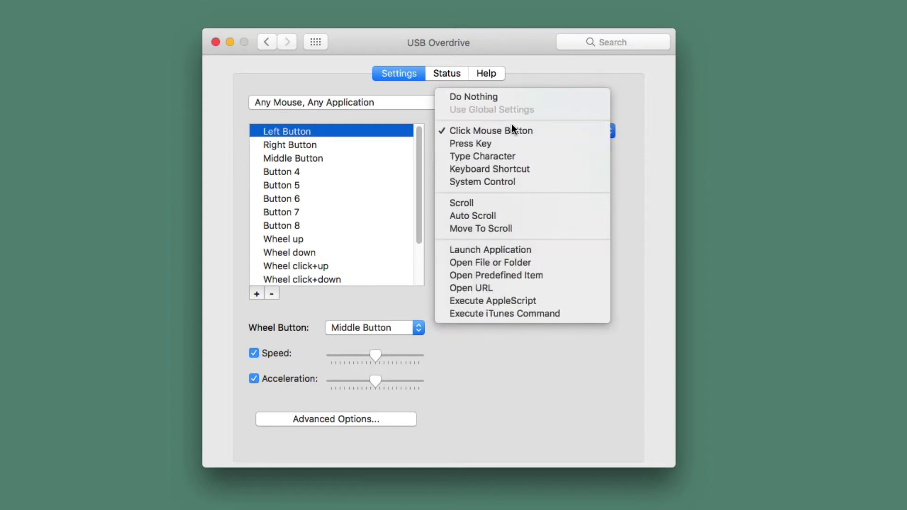
click(506, 155)
- Review Right Button's Right Click and Middle Button's Button 3 Click, viewing the click types unchanged
click(315, 140)
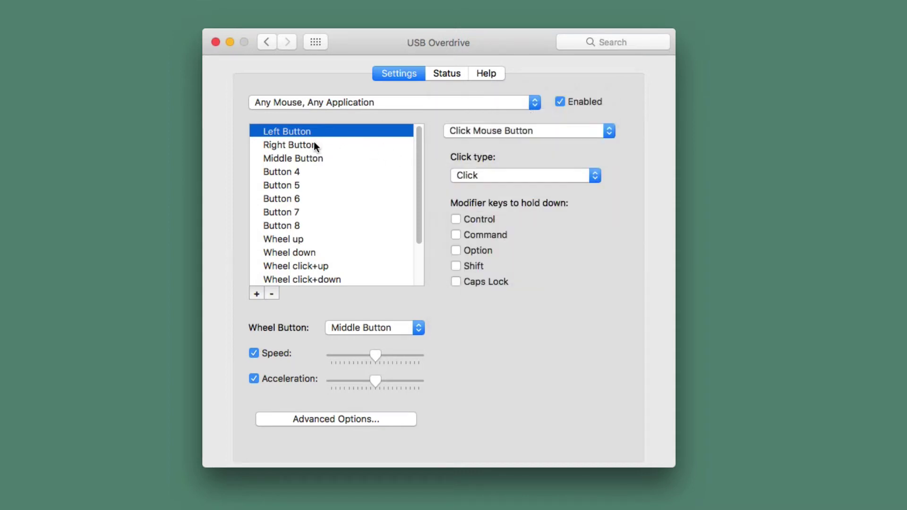
click(313, 144)
click(314, 156)
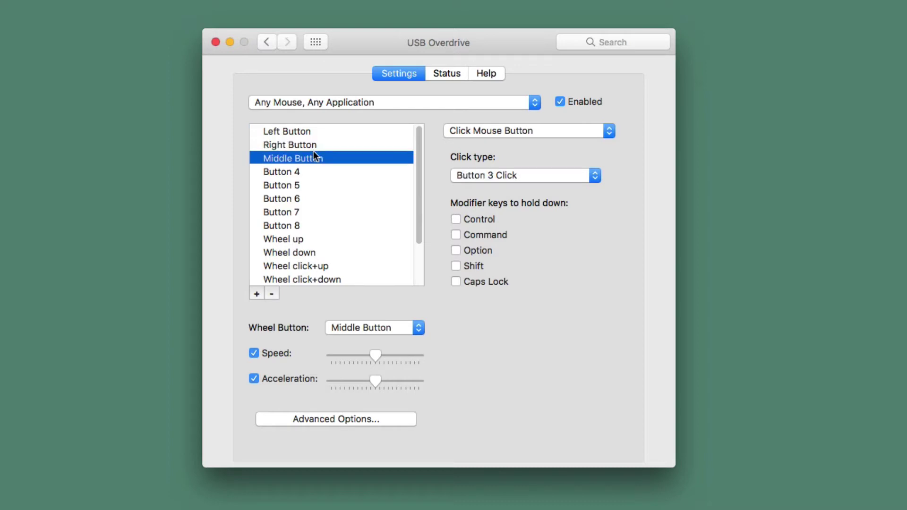
click(522, 175)
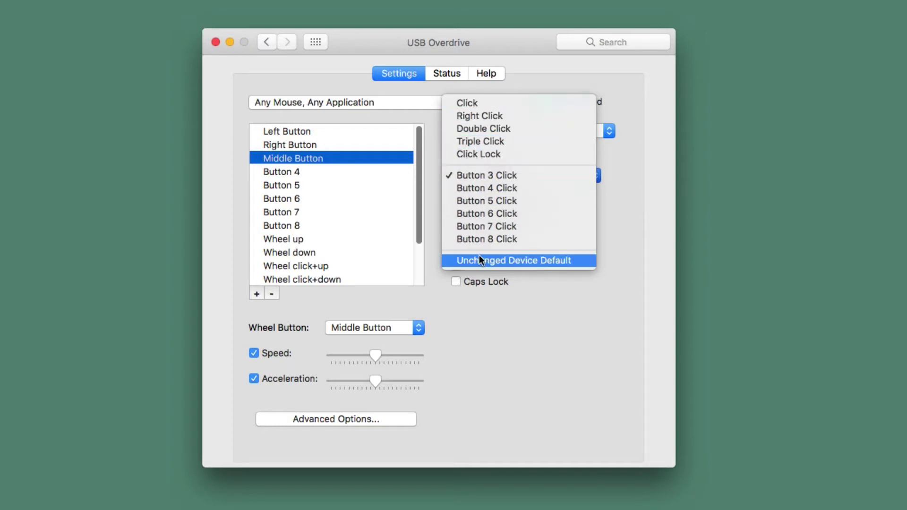
click(649, 181)
- Step through Button 4 to the wheel mappings, ending on Button 5's Control+Shift+tab keystroke
key(Down)
click(490, 129)
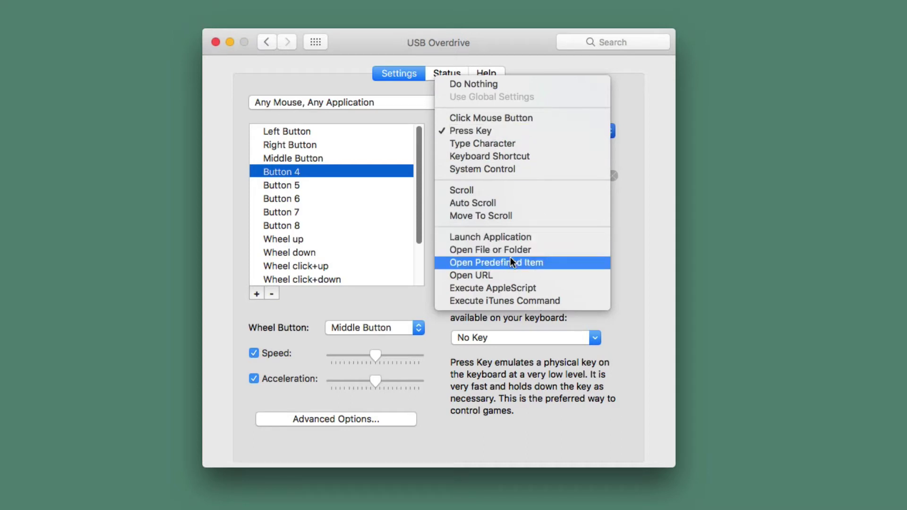
key(Escape)
key(Down)
key(Down)
key(Down)
key(Down)
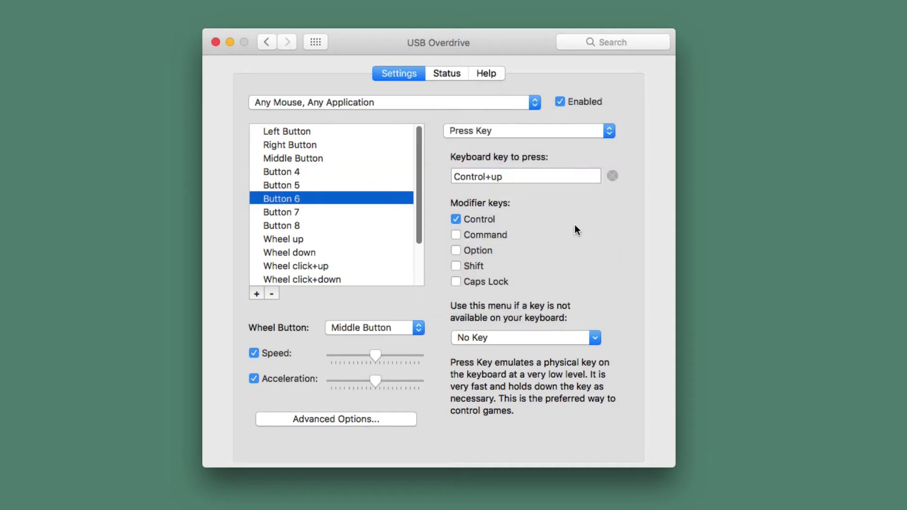
key(Down)
key(Down)
key(Up)
key(Up)
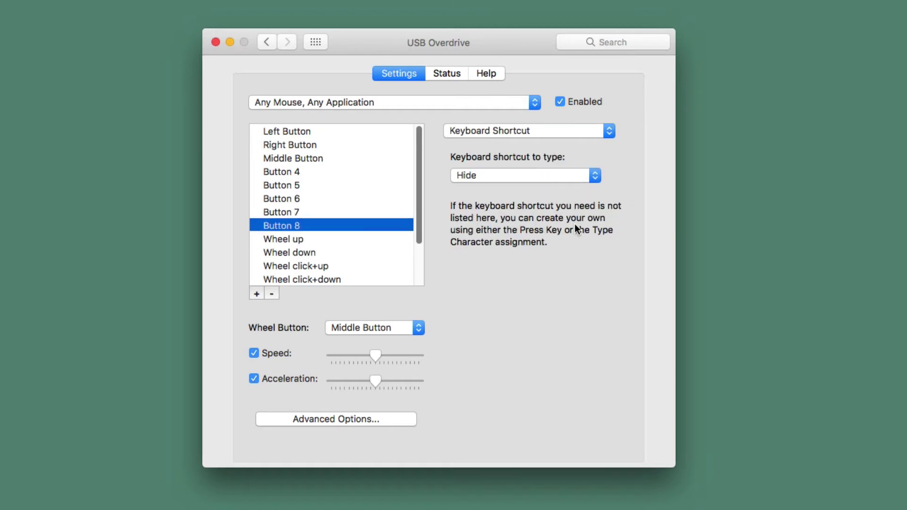
key(Up)
key(Down)
key(Down)
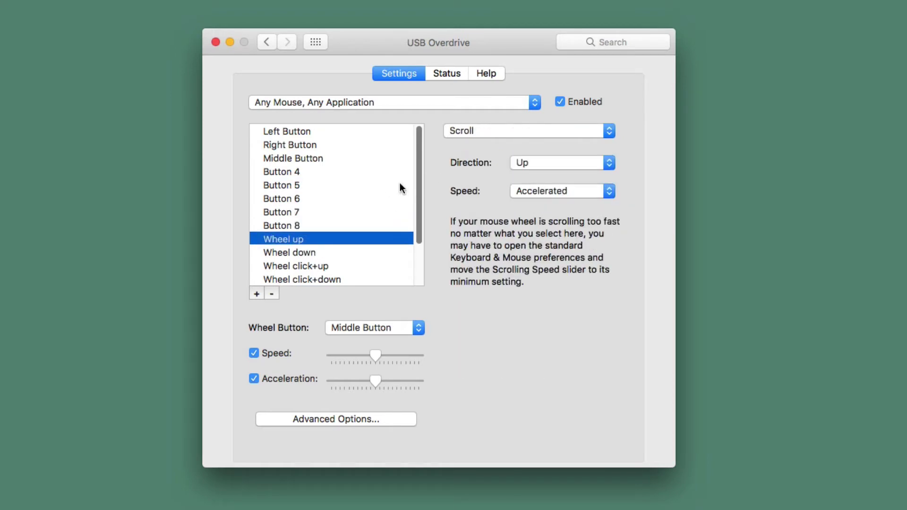
key(Down)
key(Down)
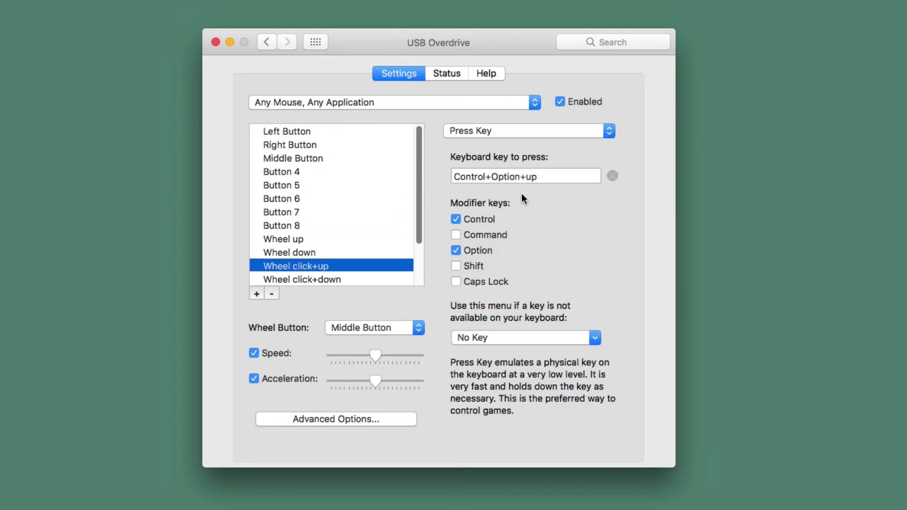
key(Down)
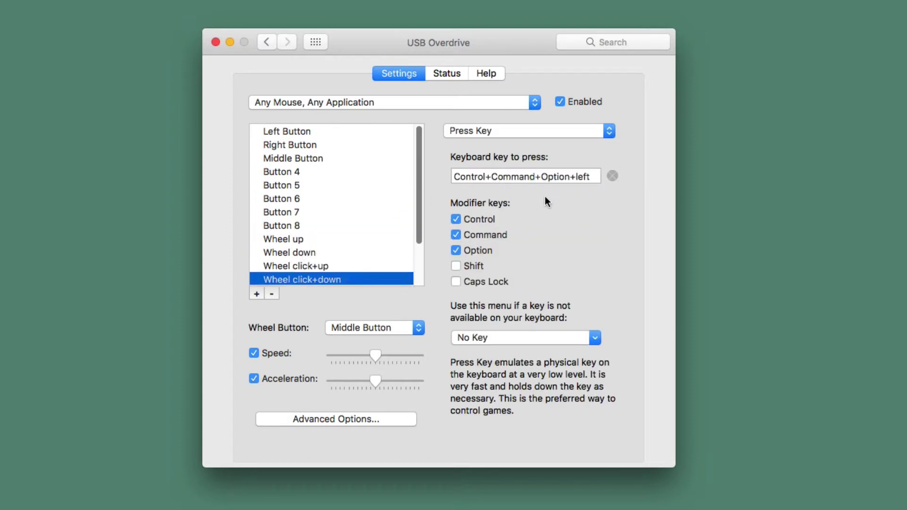
key(Up)
key(Up)
key(Up)
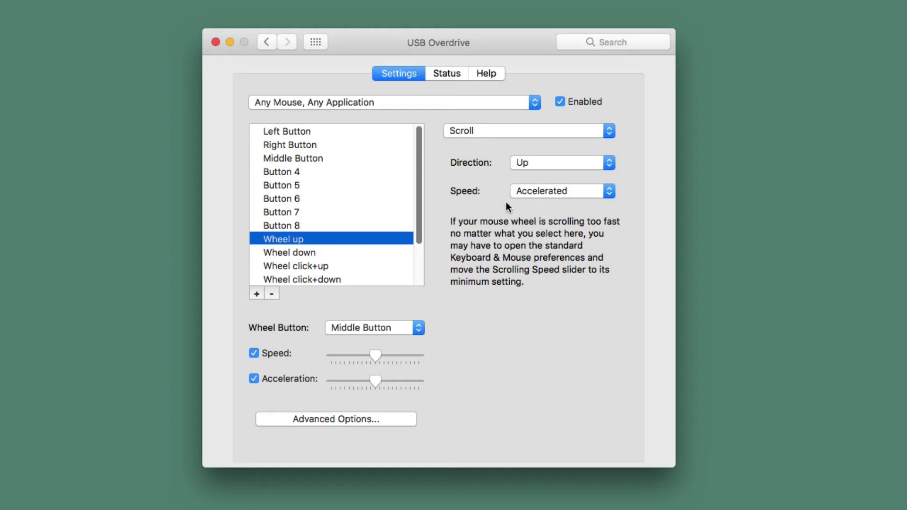
key(Up)
key(Up)
key(Up)
key(Up)
key(Up)
key(Down)
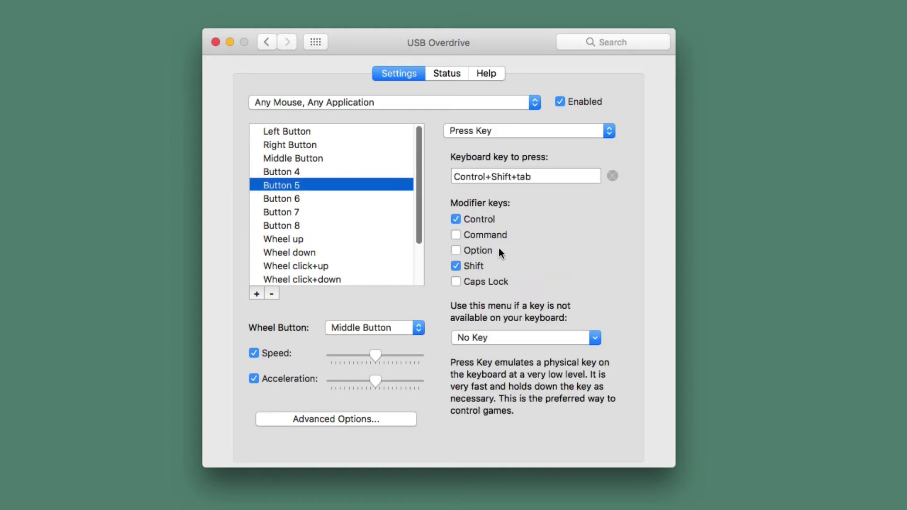
key(Up)
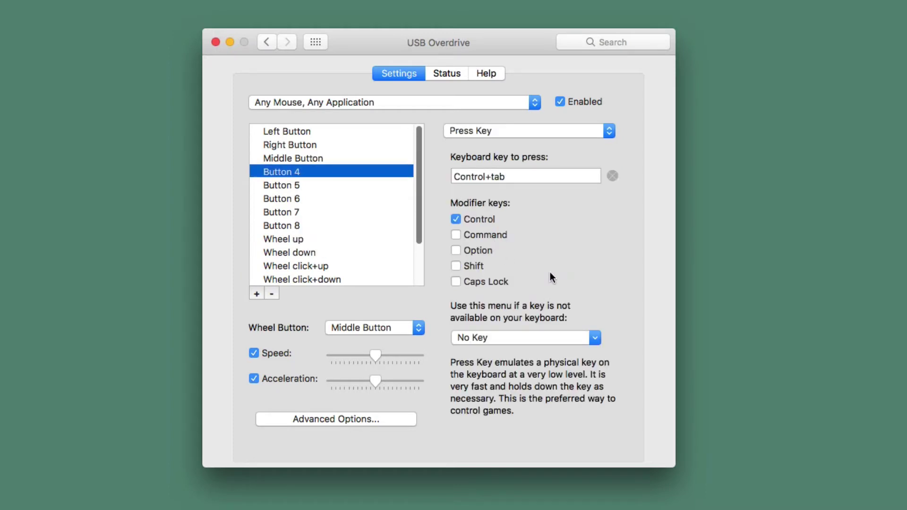
key(Down)
key(Up)
key(Down)
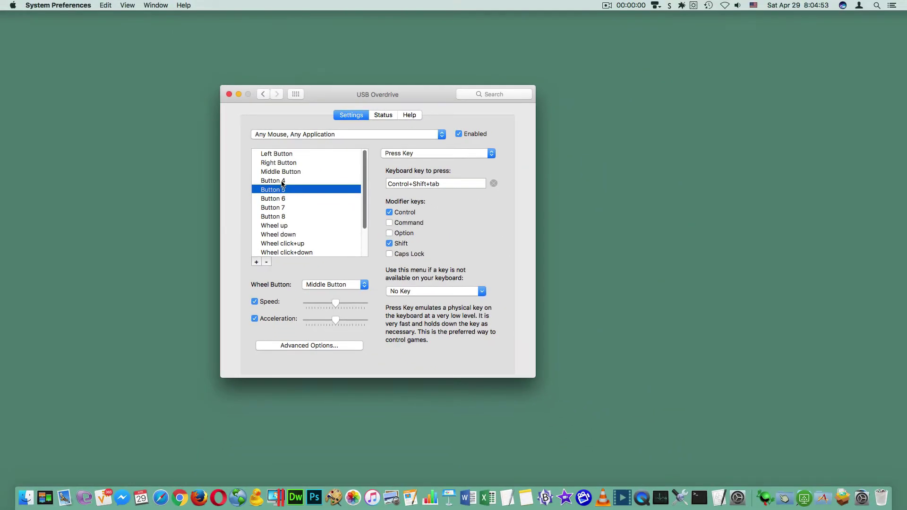
- Cycle Pages through Untitled 2 and Untitled 3 with Control+Tab, then hide Pages
click(410, 497)
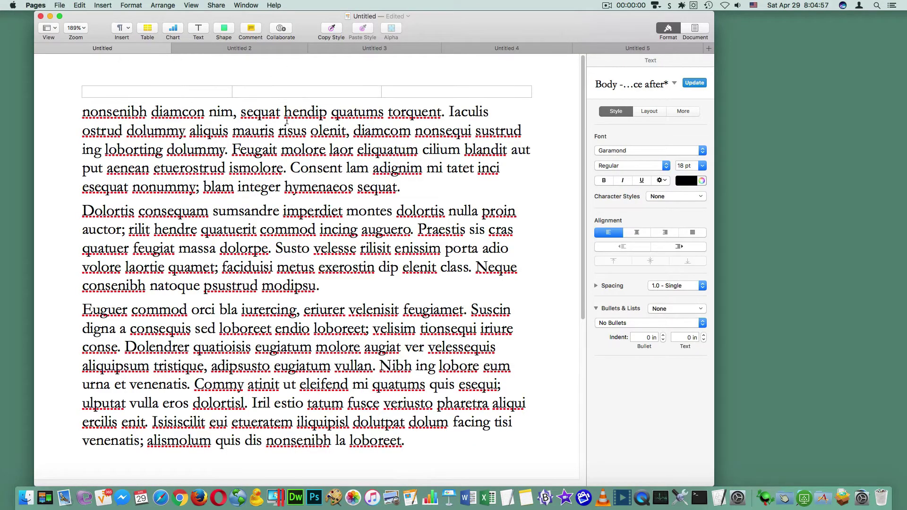
key(ctrl+Tab)
key(ctrl+Tab)
key(ctrl+Tab)
key(ctrl+Tab)
key(ctrl+shift+Tab)
key(ctrl+shift+Tab)
key(ctrl+shift+Tab)
key(ctrl+shift+Tab)
key(ctrl+Tab)
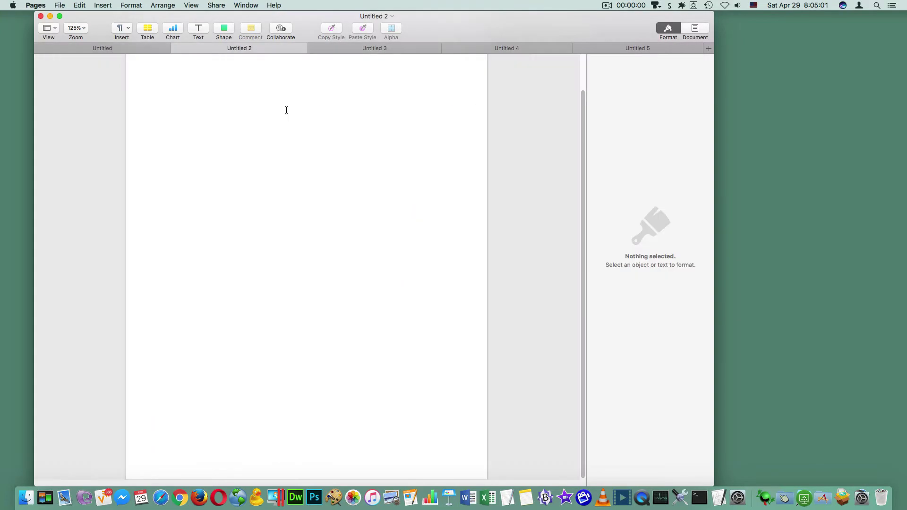
key(ctrl+Tab)
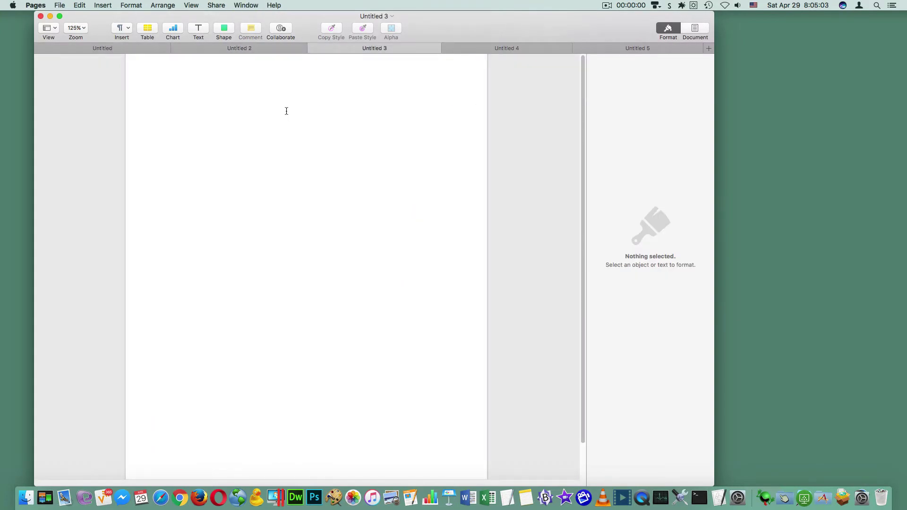
key(super+h)
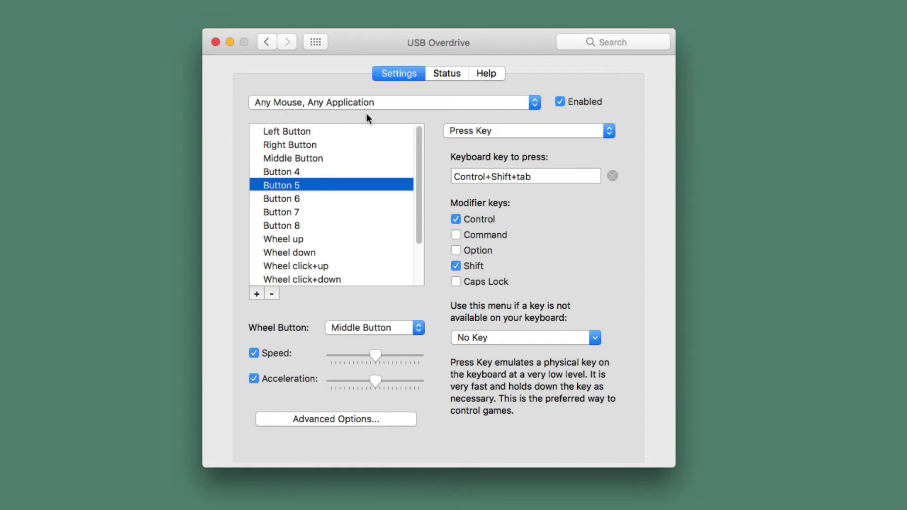
- Show the Any Mouse, Pages settings, where the middle button presses Command+Shift+i
click(341, 105)
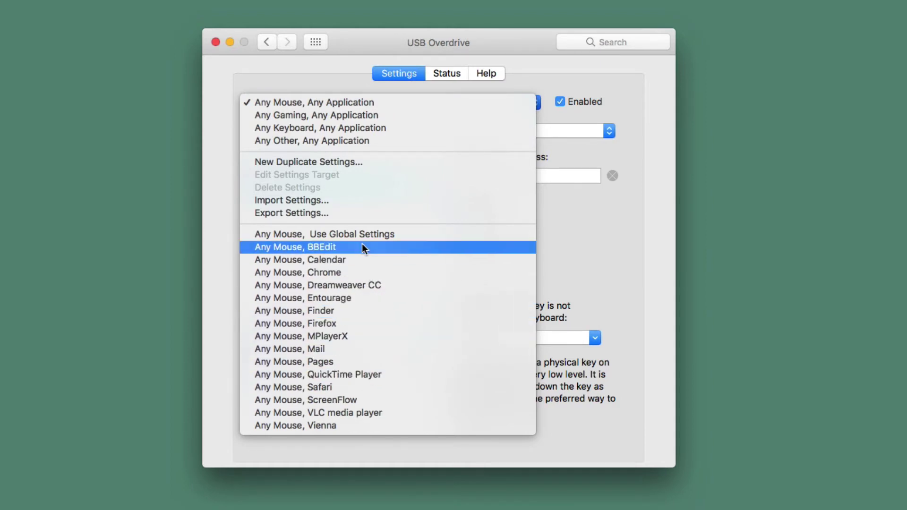
click(356, 361)
click(299, 136)
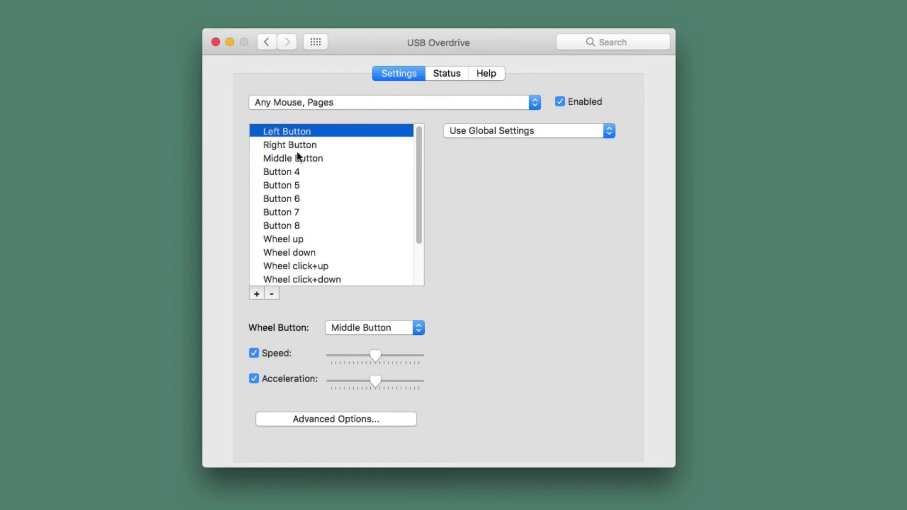
click(323, 158)
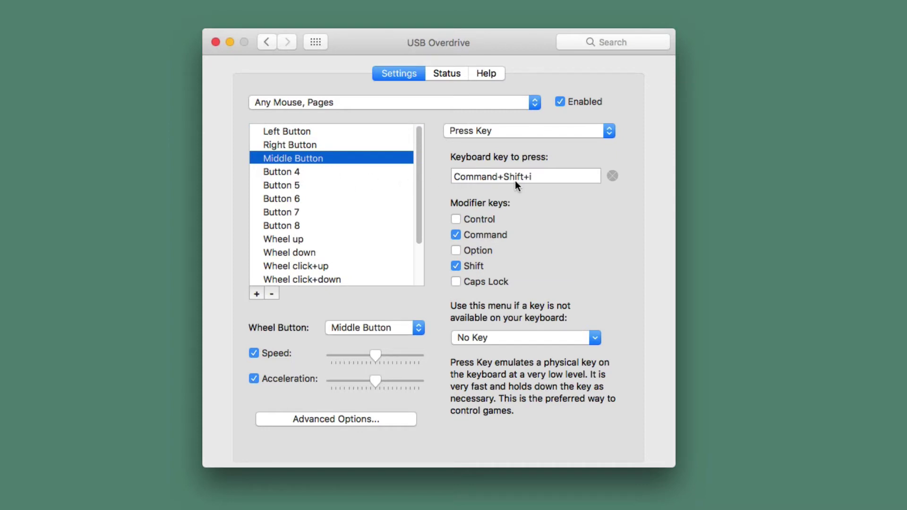
click(325, 102)
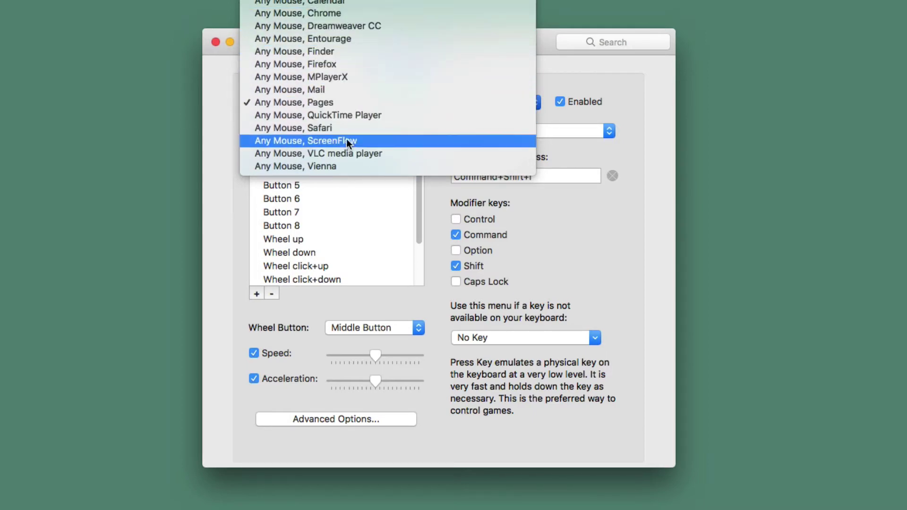
- Compare ScreenFlow and Mail settings, ending on Entourage's middle button Command+Shift+o
click(365, 141)
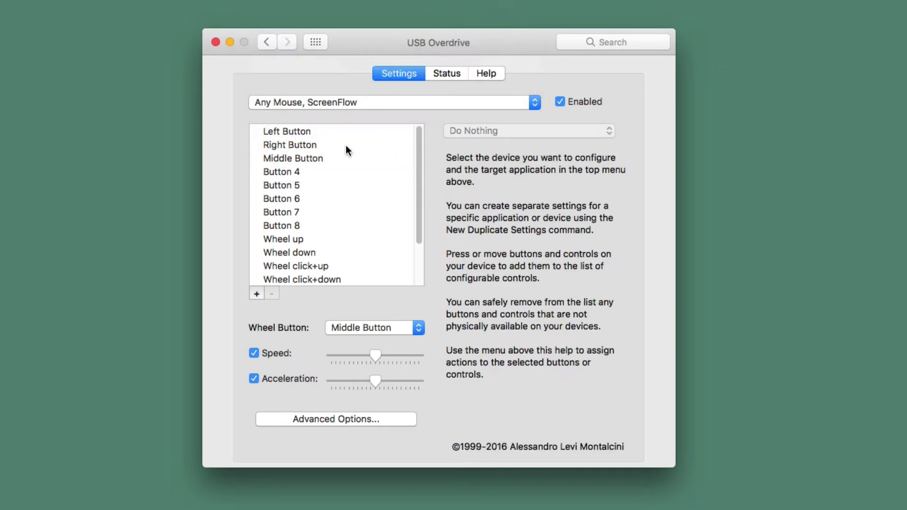
click(304, 158)
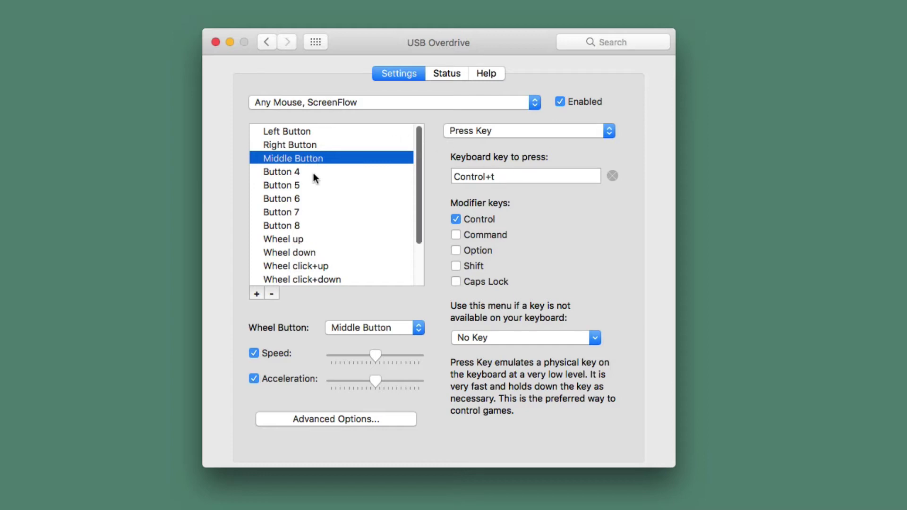
click(335, 102)
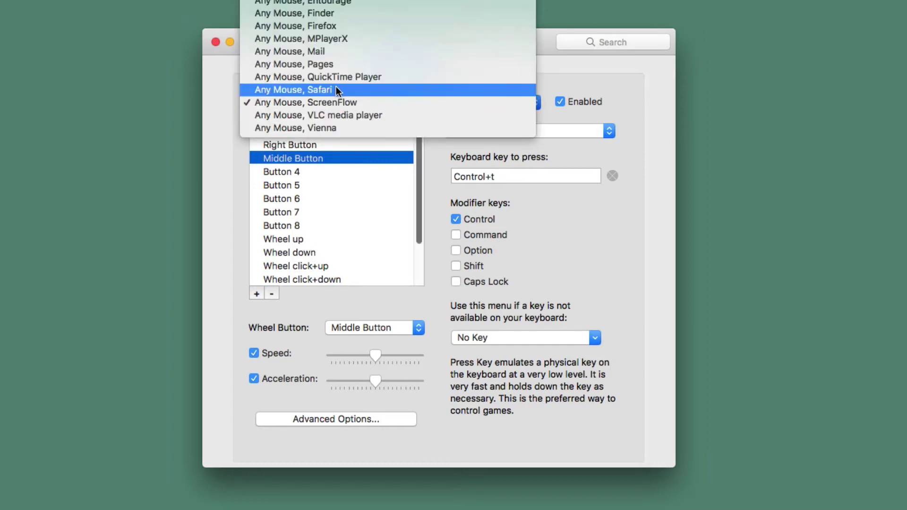
click(343, 56)
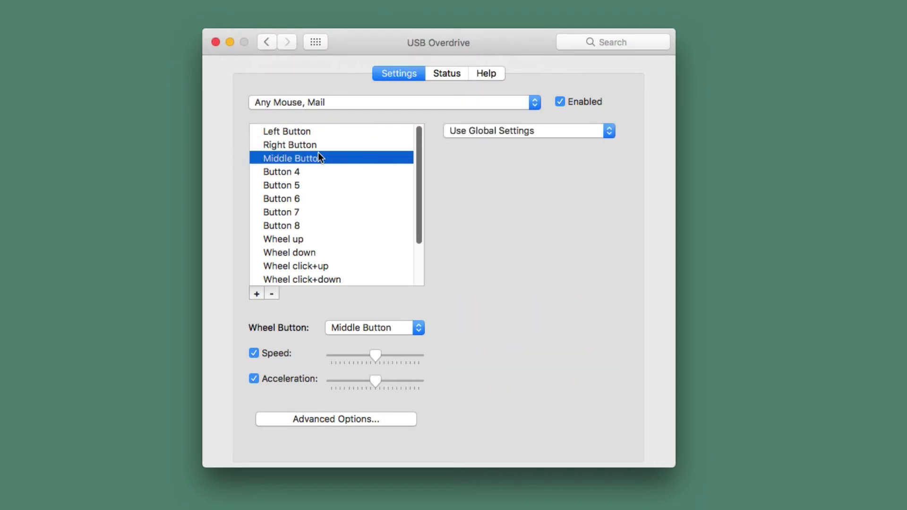
click(343, 102)
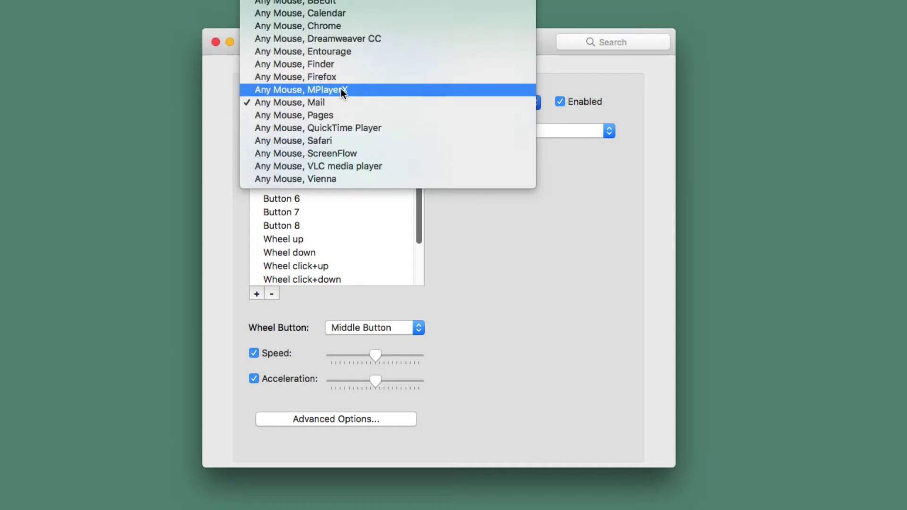
click(350, 49)
middle_click(299, 217)
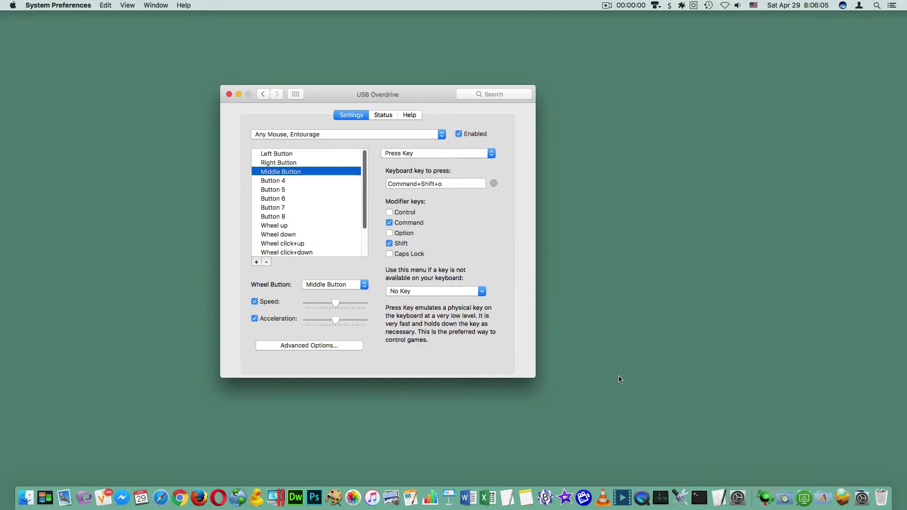
- Zoom the Amazing Video timeline out and back in, then hide ScreenFlow
click(584, 496)
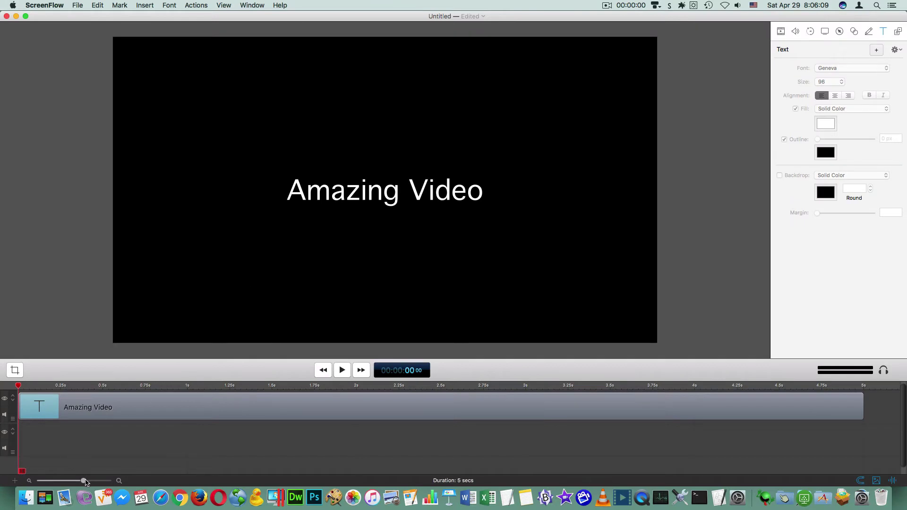
drag(83, 481, 59, 481)
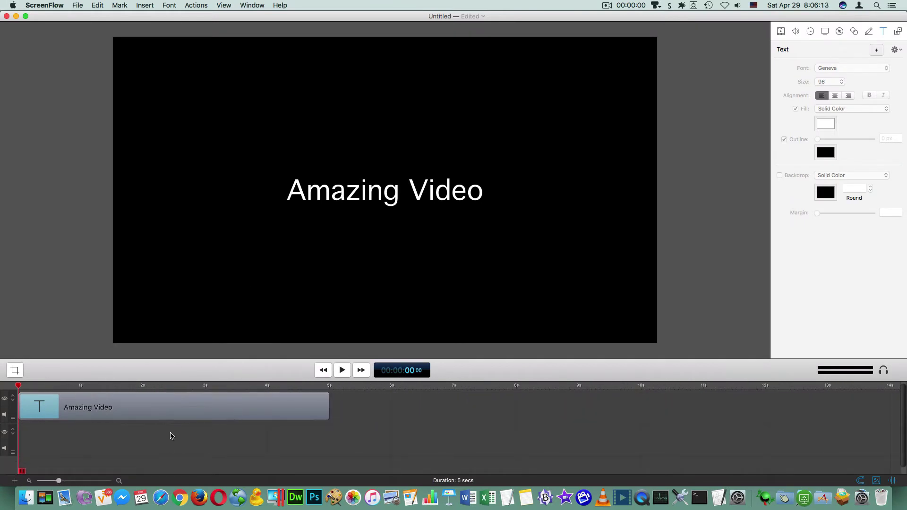
drag(59, 480, 109, 480)
drag(282, 469, 364, 445)
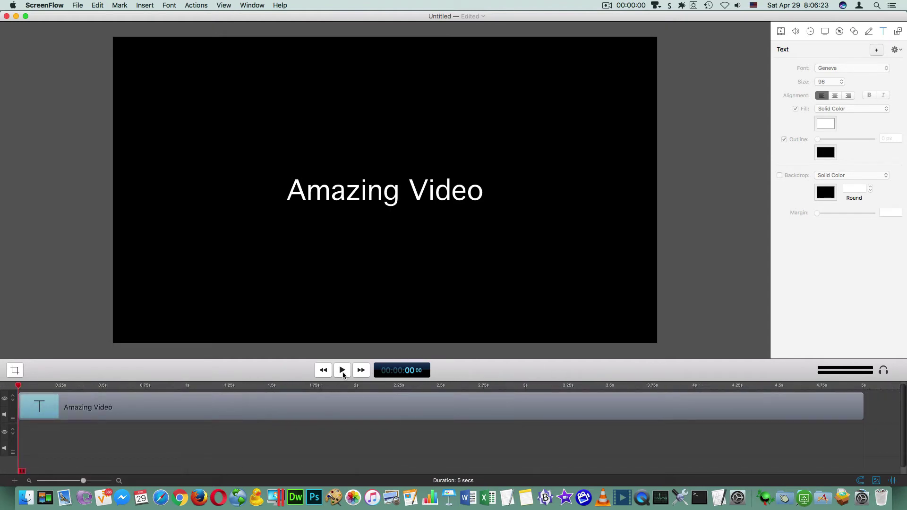
key(super+h)
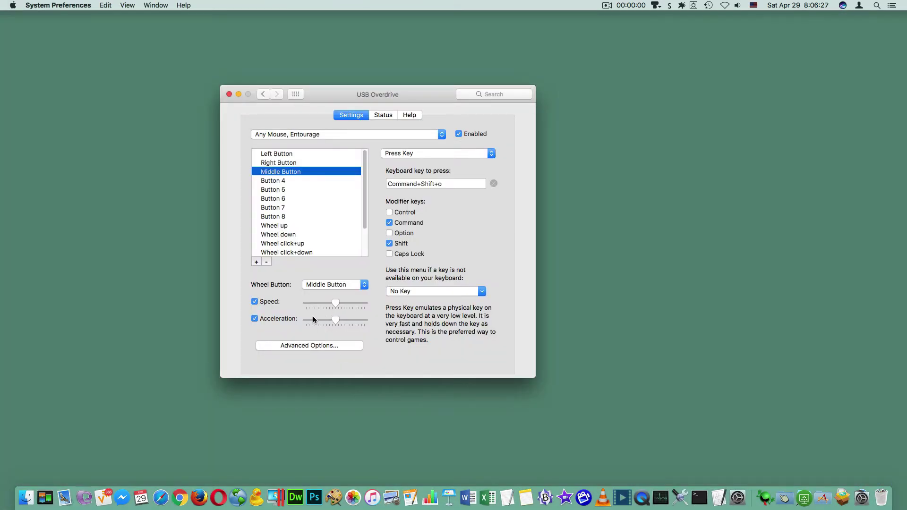
- Bring Pages forward on the Untitled document with invisible characters shown
click(409, 494)
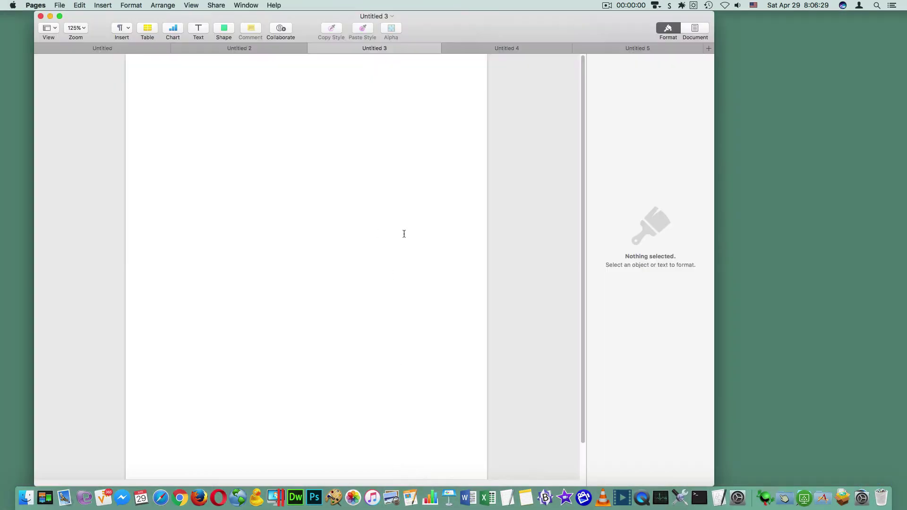
key(ctrl+shift+Tab)
key(ctrl+shift+Tab)
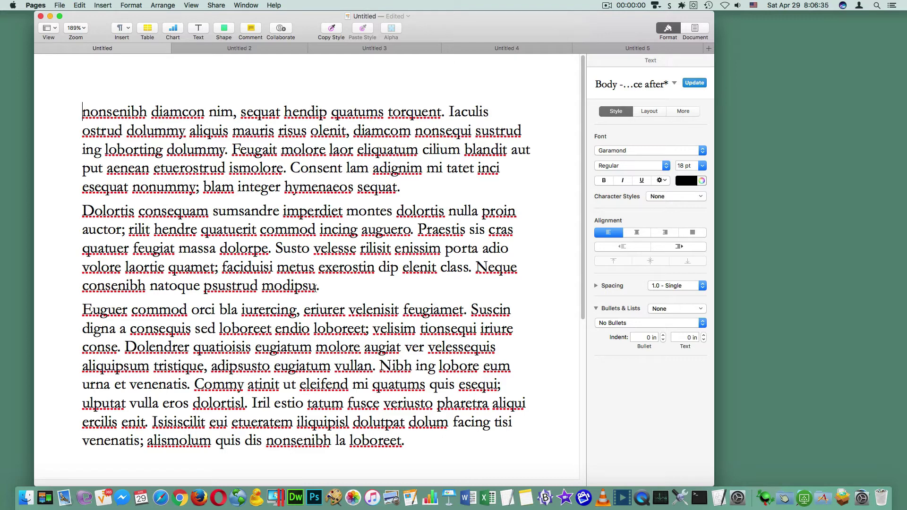
key(super+shift+i)
- Insert three tabs after 'sequat.', hide invisibles, and cycle to Untitled 2
drag(399, 186, 408, 187)
click(419, 193)
key(Tab)
key(Tab)
key(Tab)
key(super+shift+i)
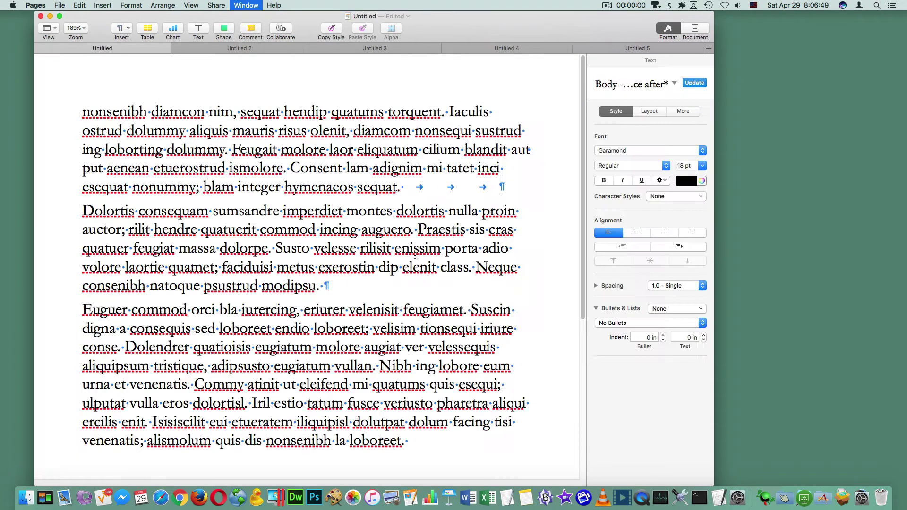
key(ctrl+shift+Tab)
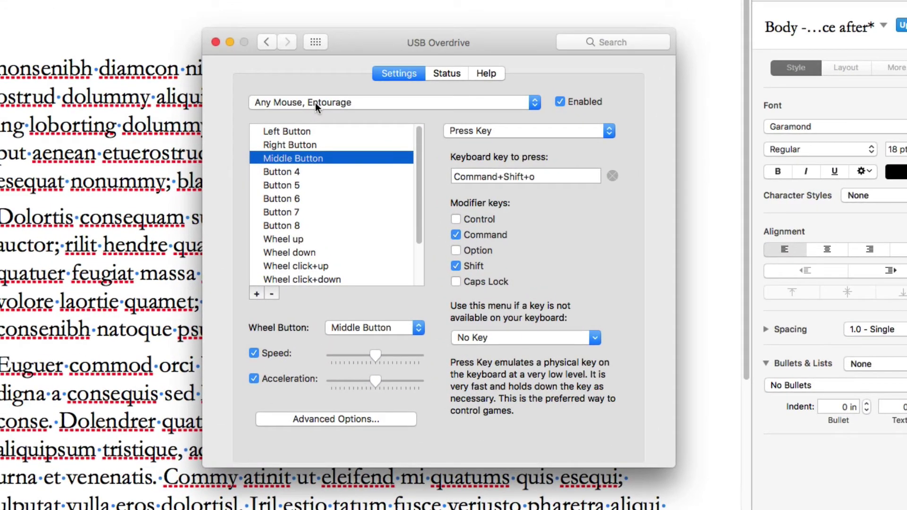
- Step through VLC's mappings: middle button Command+3, Button 4 Command+Option+right, down to Z Axis down
click(311, 103)
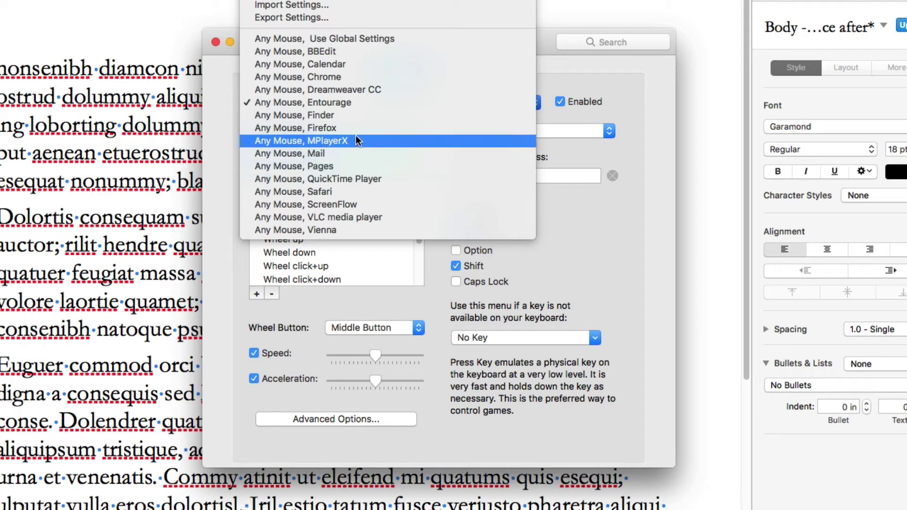
click(376, 217)
click(305, 131)
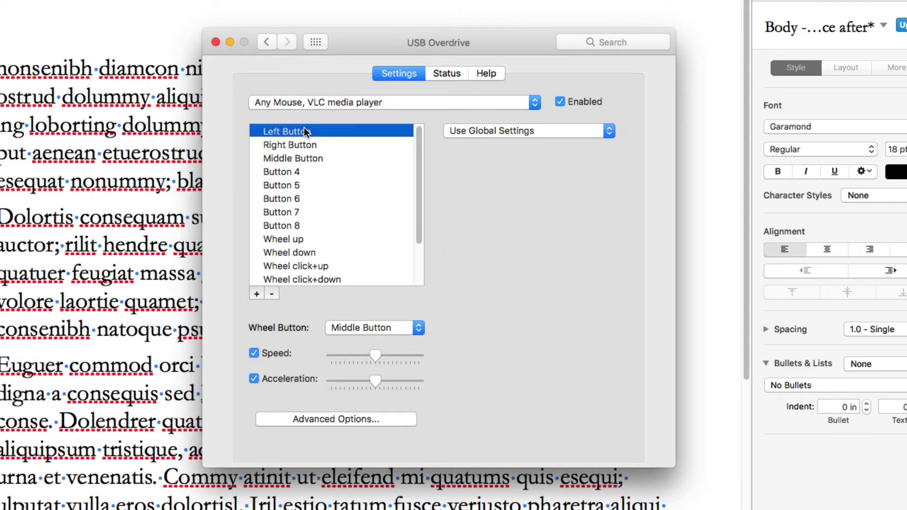
key(Down)
key(Down)
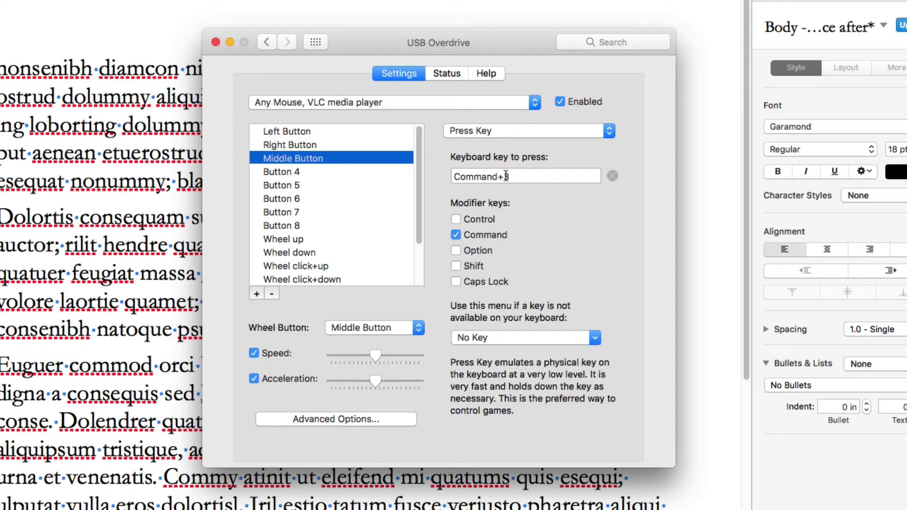
key(Down)
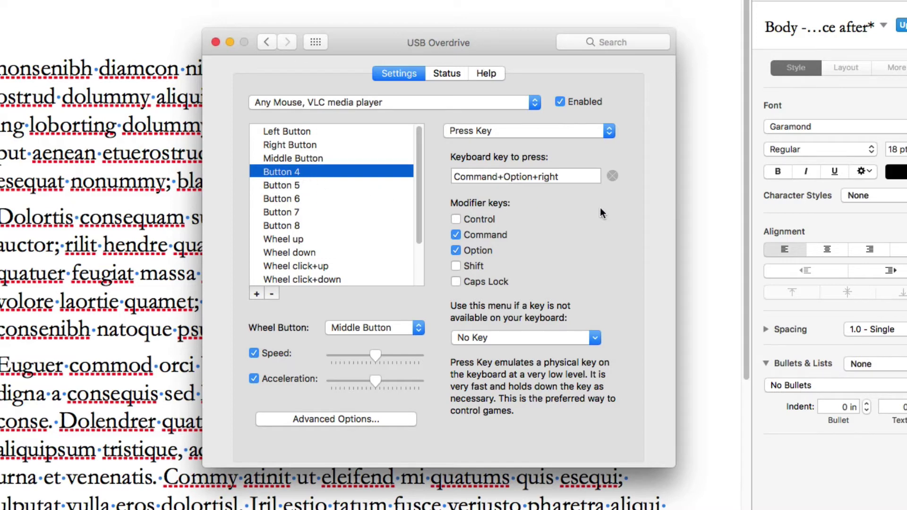
key(Down)
key(Down)
key(Down)
key(Down)
key(Down)
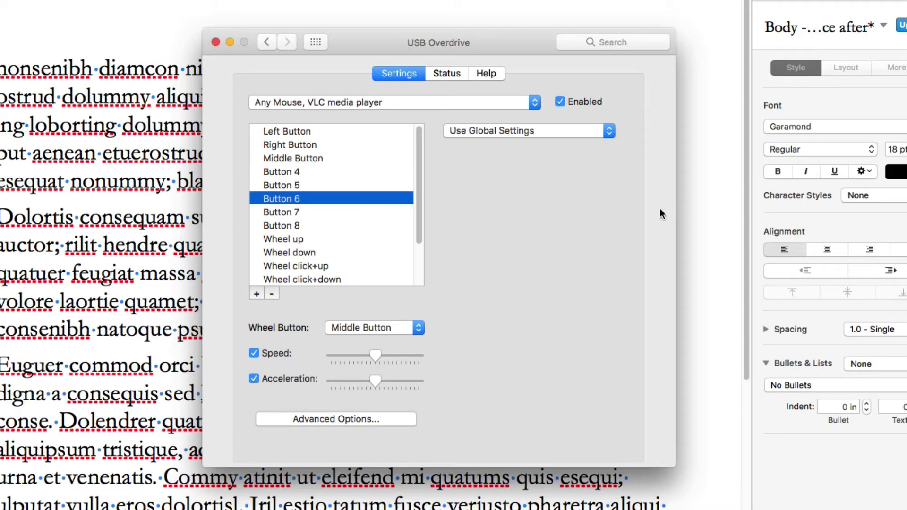
key(Down)
key(Down)
key(Down)
key(Down)
key(Down)
key(Down)
key(Down)
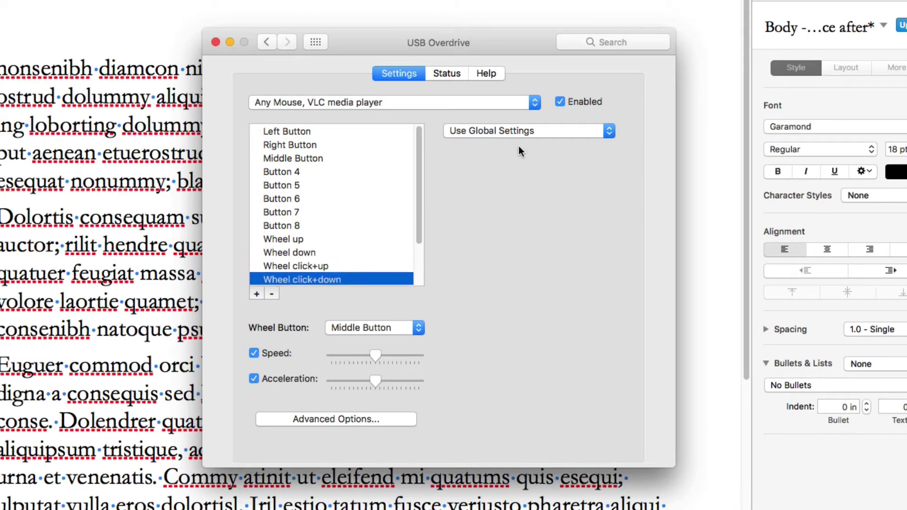
- Switch to the Any Mouse, Vienna settings and select the left button
click(317, 101)
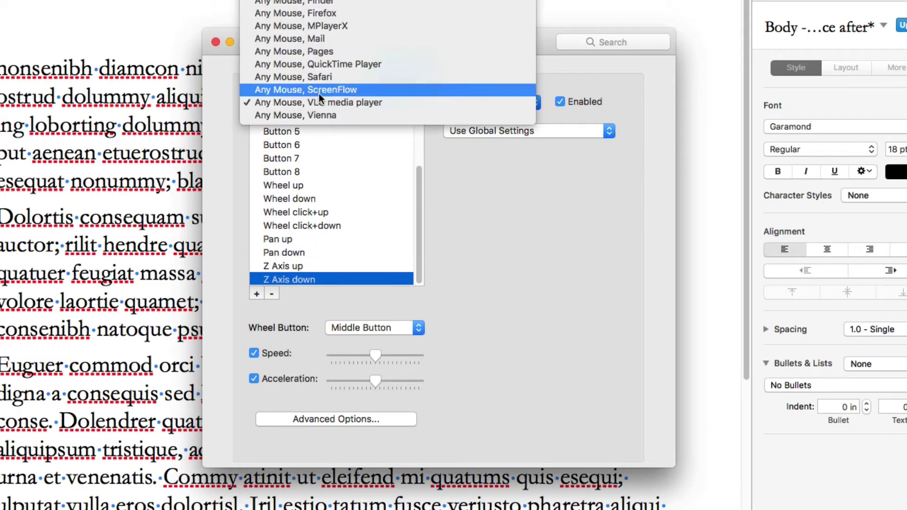
click(354, 119)
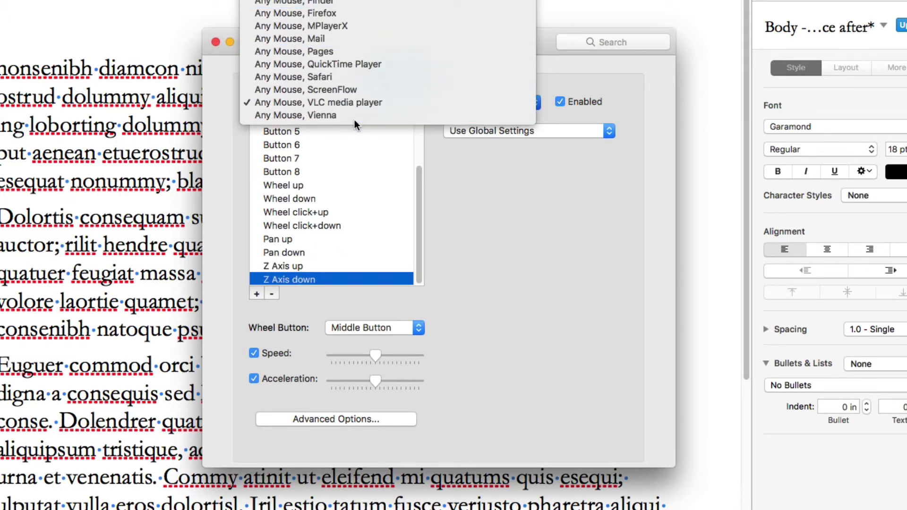
scroll(412, 144, up, 3)
click(321, 135)
- Step through Vienna's mappings: middle Command+Shift+k, Button 4 down, Button 5 up, Wheel up
key(Down)
key(Down)
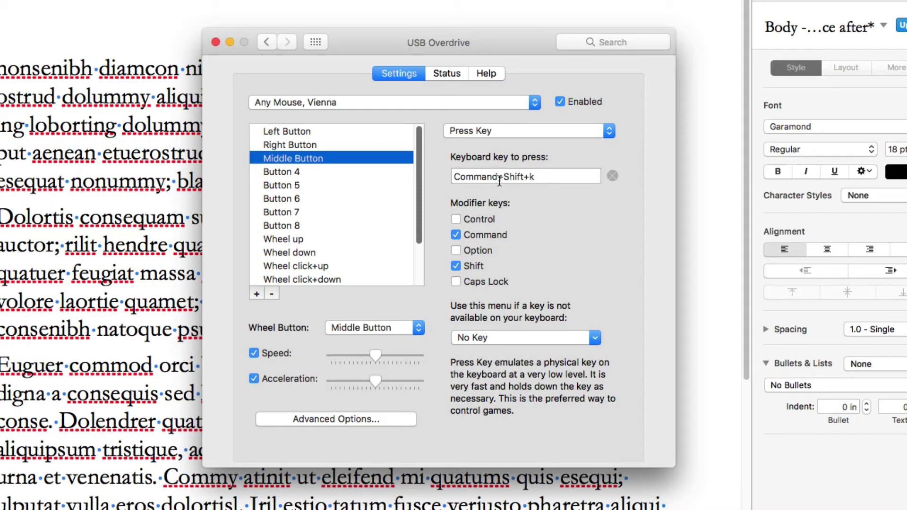
key(Down)
key(Down)
key(Up)
key(Down)
key(Up)
key(Down)
key(Up)
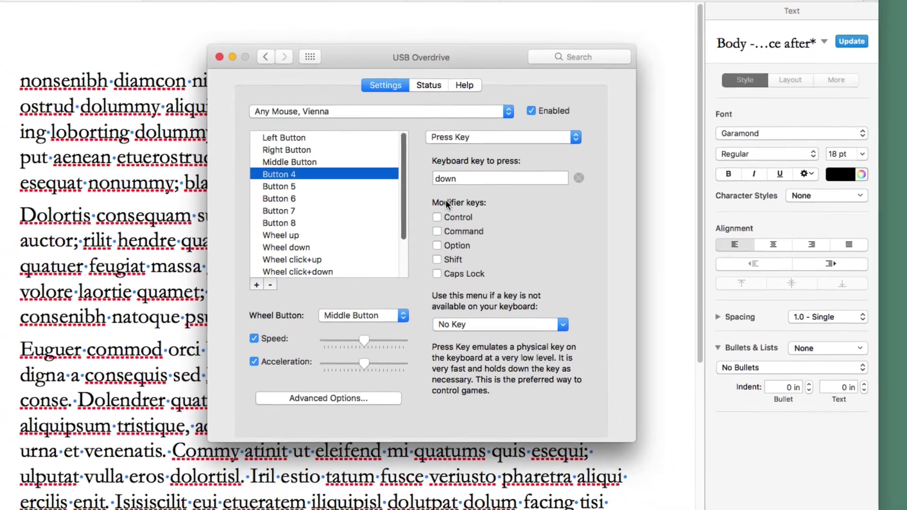
key(Down)
key(Down)
key(Down)
key(Down)
key(Down)
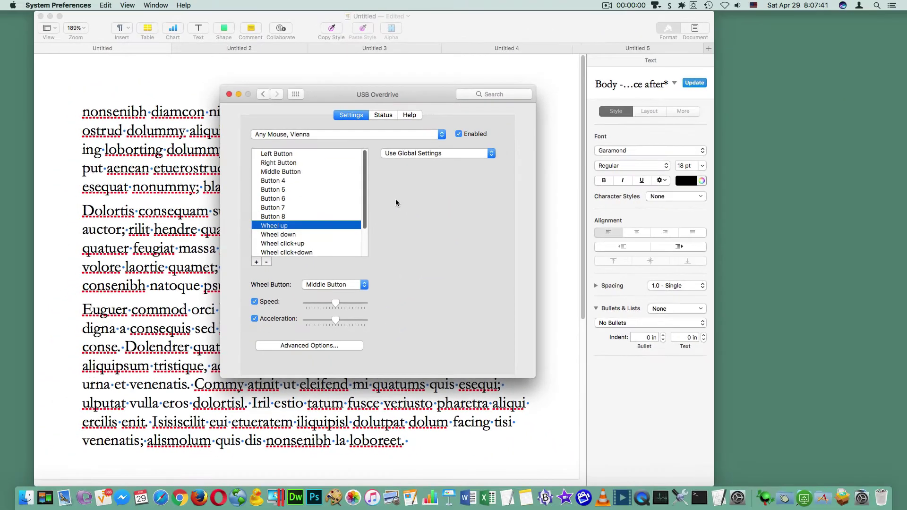
key(Down)
- Select the Any Mouse, Any Application profile, then choose New Duplicate Settings… from the profile list
click(360, 138)
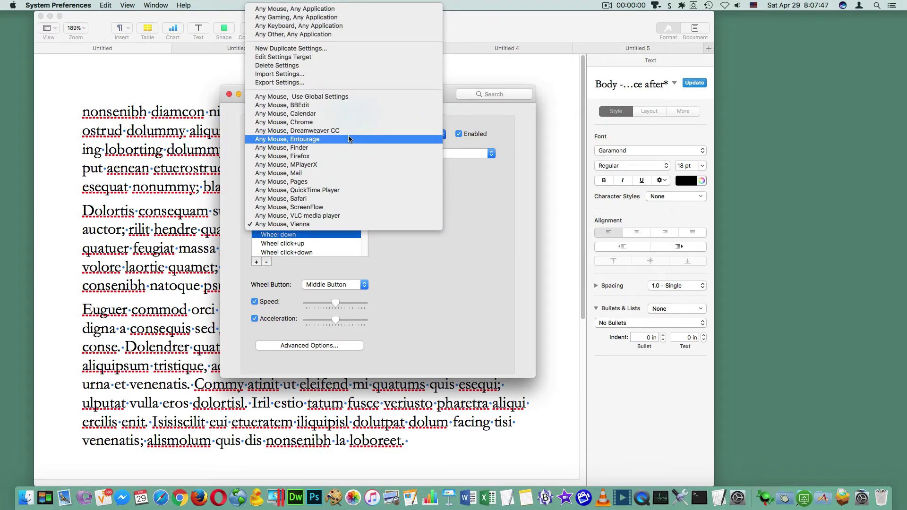
click(331, 8)
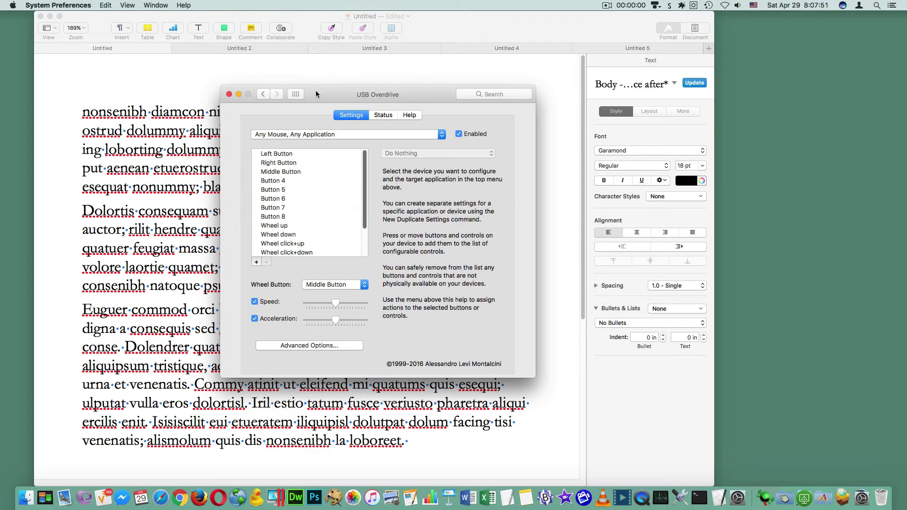
click(303, 137)
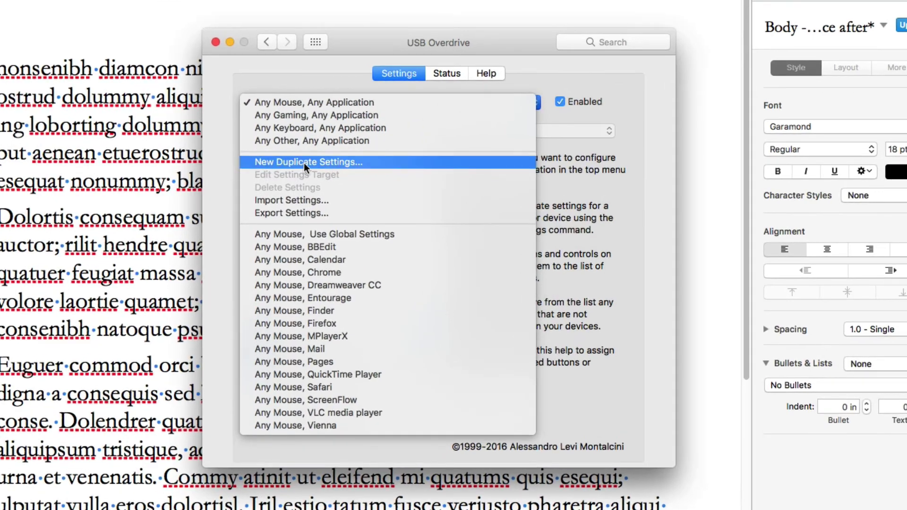
click(324, 163)
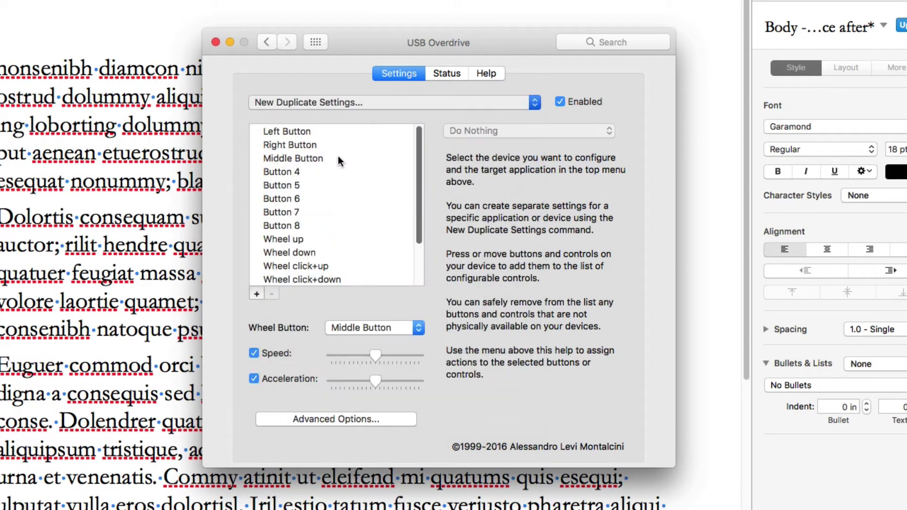
- Set the new profile's Application to Script Editor and confirm with OK
click(434, 107)
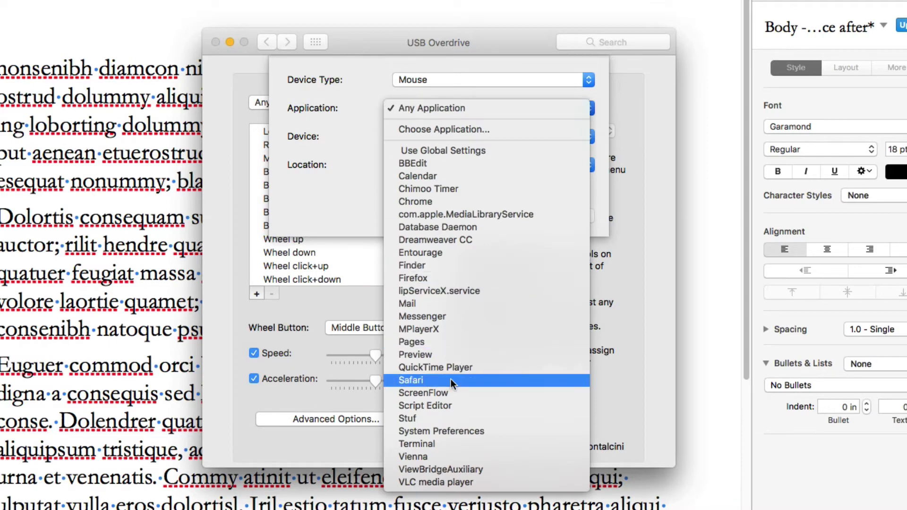
click(444, 407)
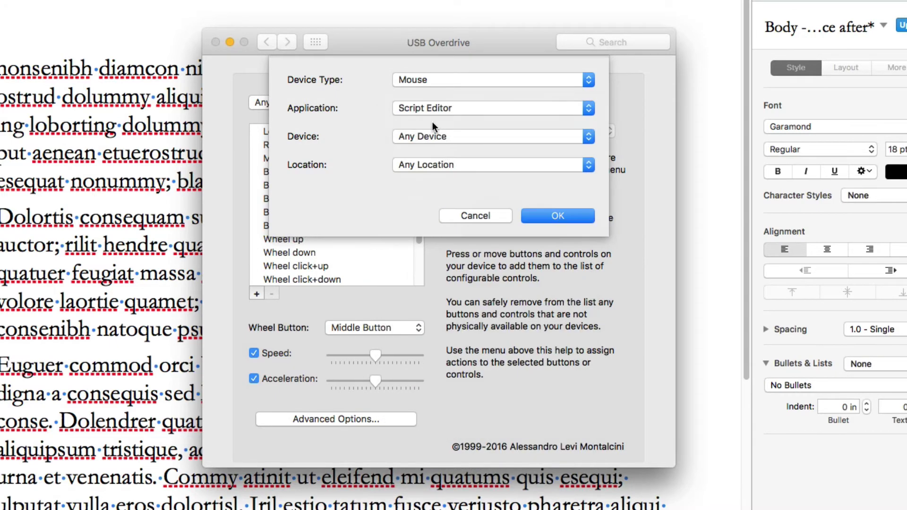
click(566, 215)
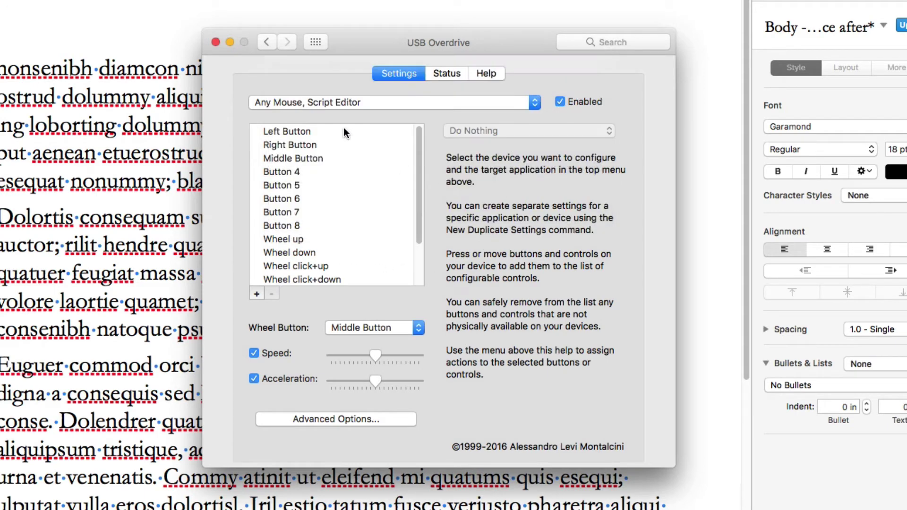
- Review the Left Button, Button 4, Wheel up and Right Button assignments, leaving Left Button as Click Mouse Button
click(301, 133)
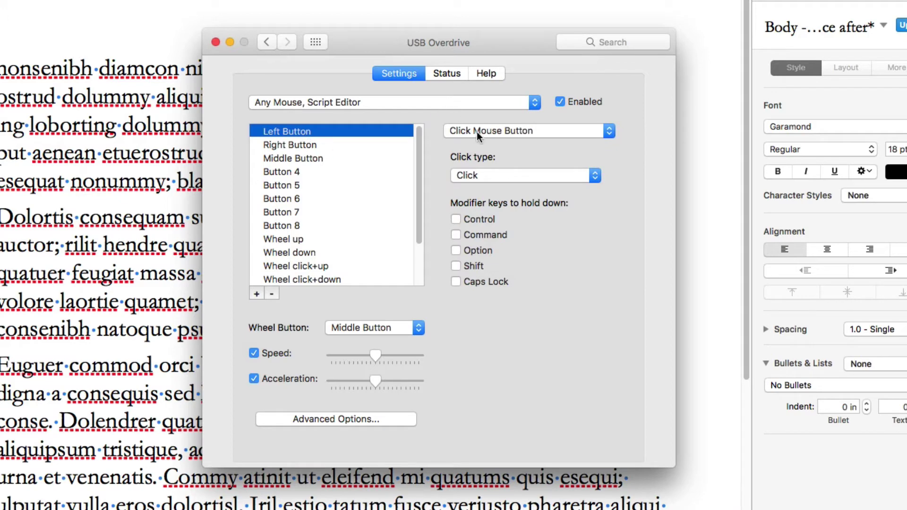
key(Down)
key(Down)
key(Down)
key(Down)
key(Down)
key(Down)
key(Down)
key(Down)
key(Down)
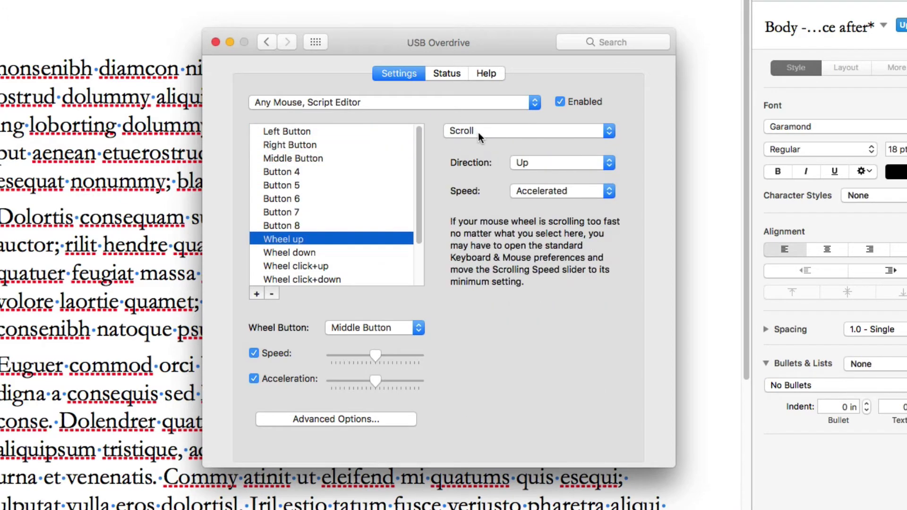
key(Down)
key(Up)
key(Up)
key(Up)
key(Up)
key(Up)
key(Up)
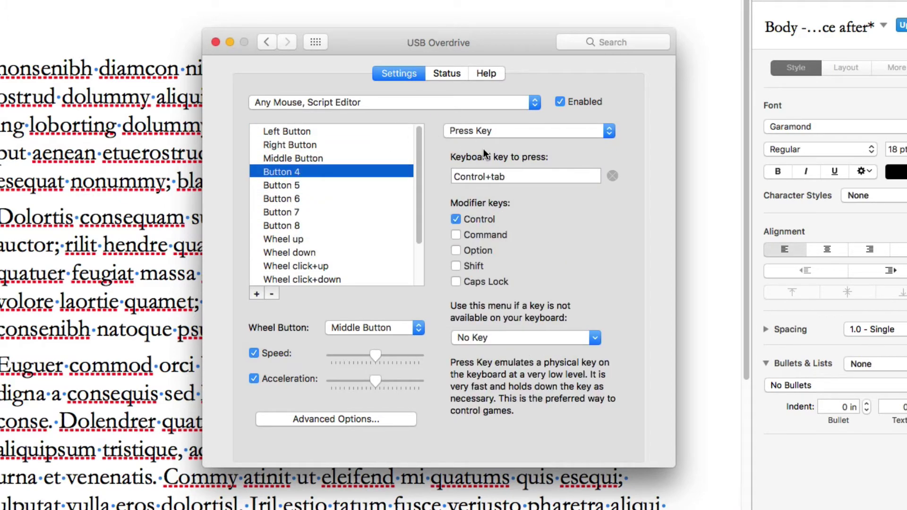
click(322, 142)
click(321, 134)
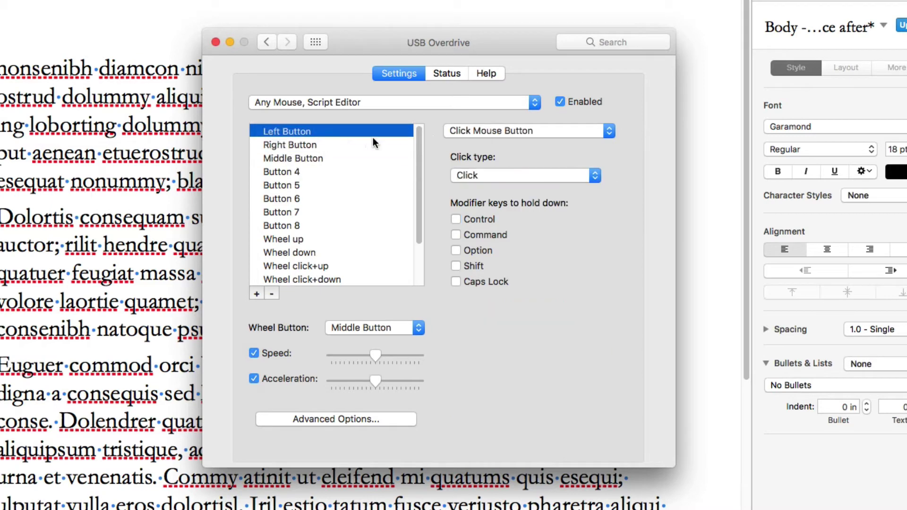
click(462, 131)
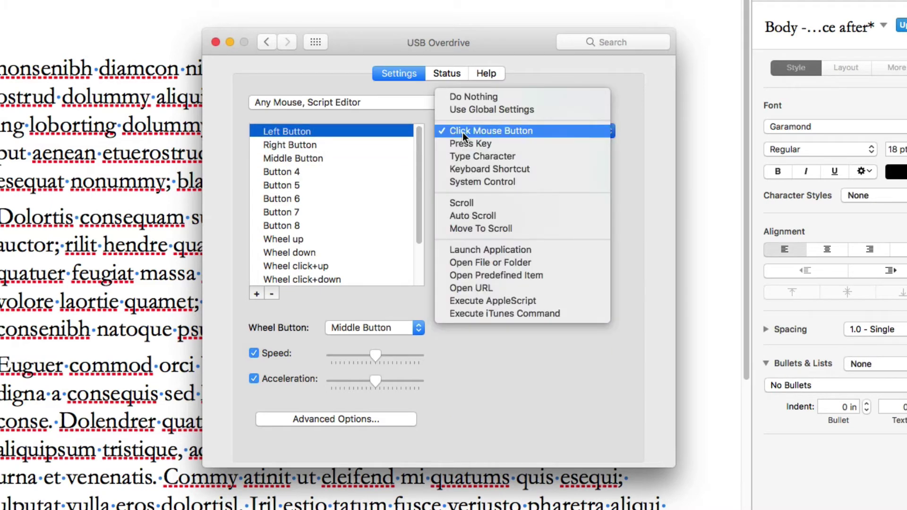
click(392, 121)
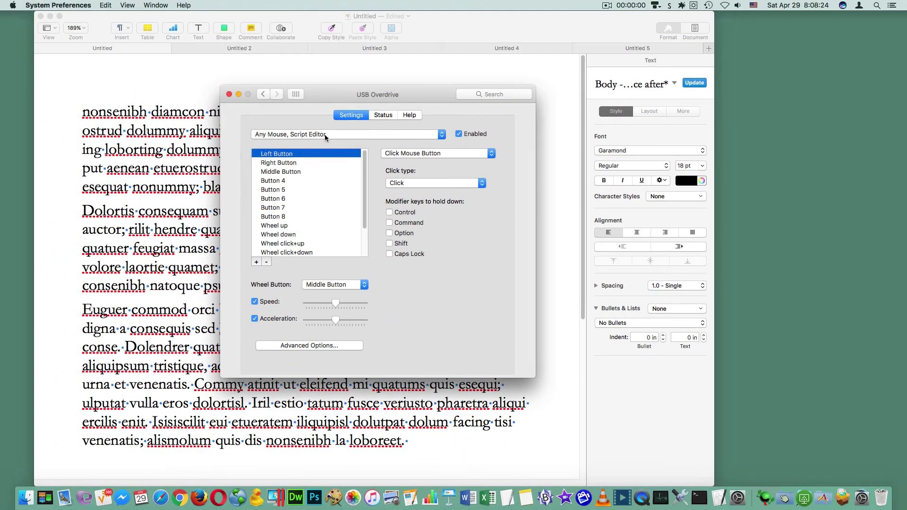
- Choose Delete Settings for Any Mouse, Script Editor and confirm with OK
click(337, 122)
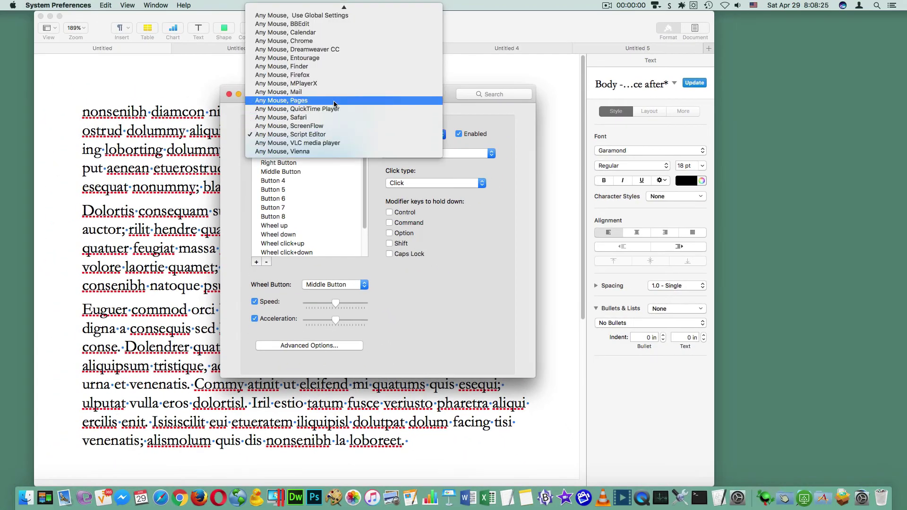
scroll(294, 59, up, 5)
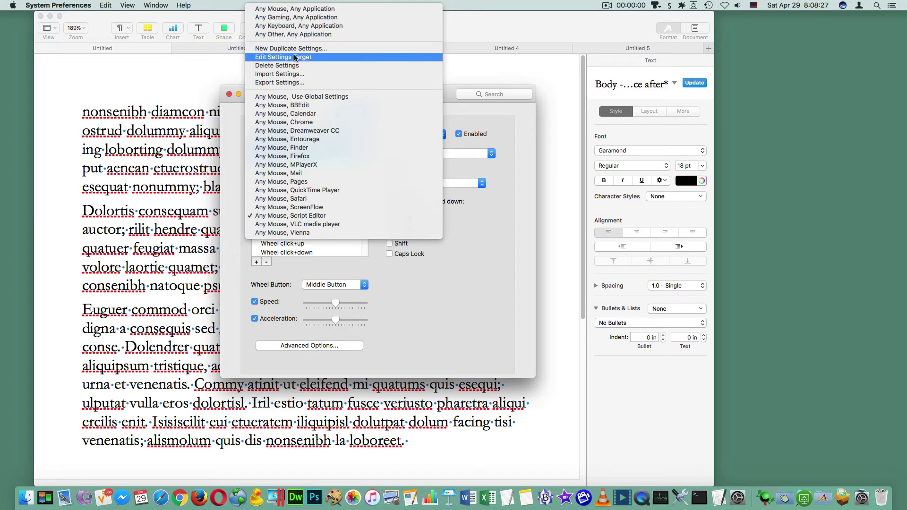
click(293, 66)
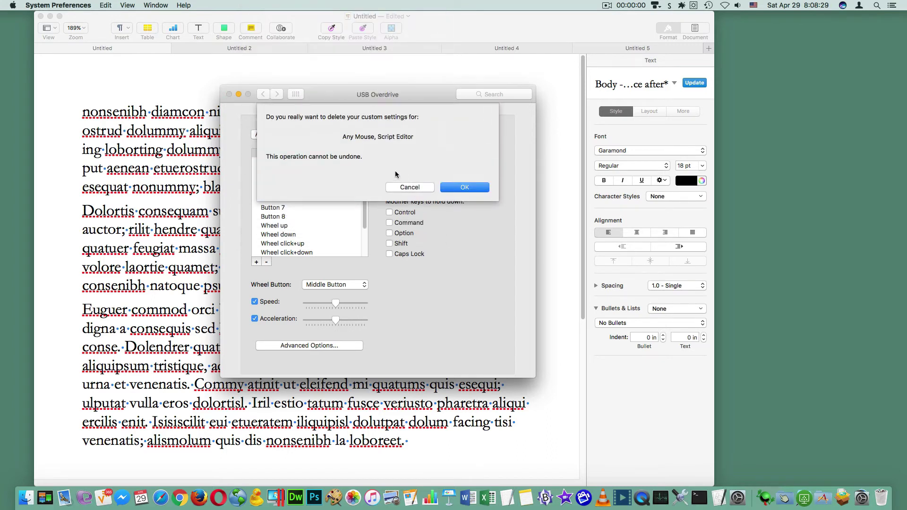
click(462, 187)
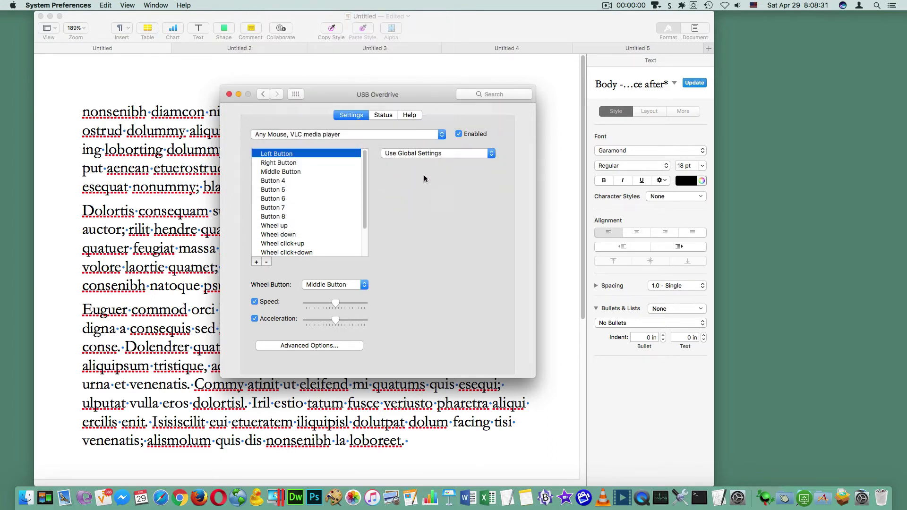
click(327, 136)
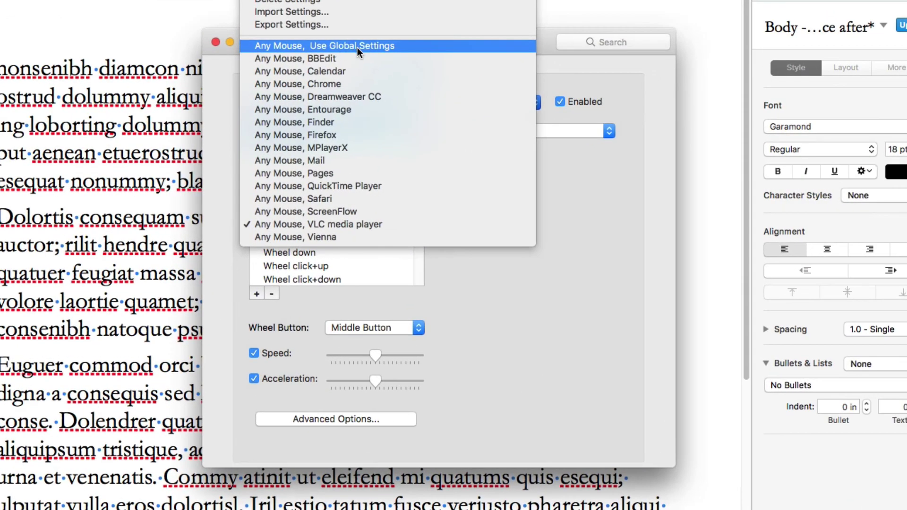
- Select Any Mouse, Use Global Settings and arrow from Left Button to Z Axis down and back
click(357, 46)
click(333, 131)
key(Down)
key(Down)
key(Down)
key(Down)
key(Down)
key(Down)
key(Down)
key(Down)
key(Down)
key(Down)
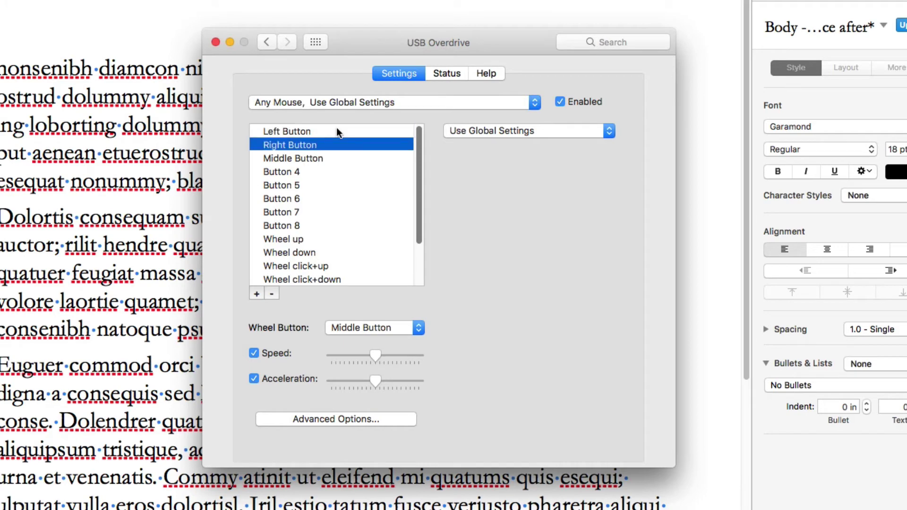
key(Down)
key(Down)
key(Down)
key(Down)
key(Down)
key(Up)
key(Up)
key(Up)
key(Up)
key(Up)
key(Up)
key(Up)
key(Up)
key(Up)
key(Up)
key(Up)
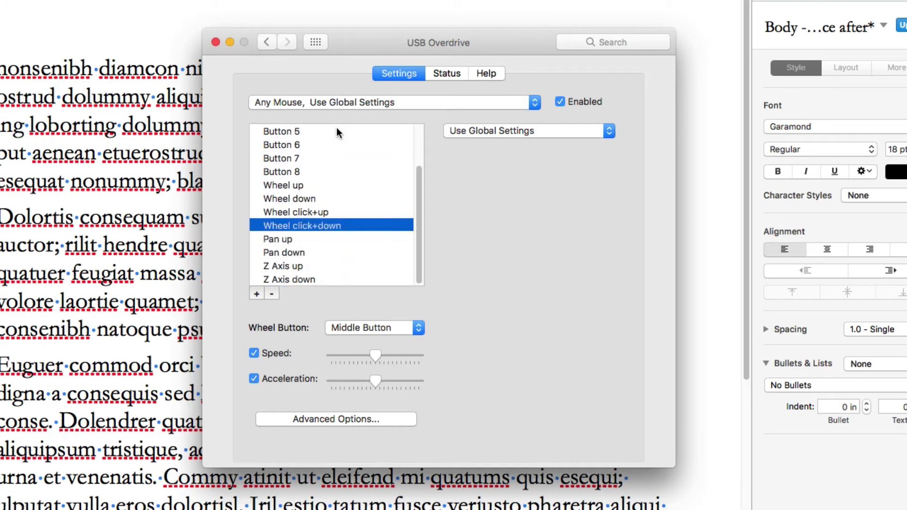
key(Up)
key(Up)
key(Up)
key(Up)
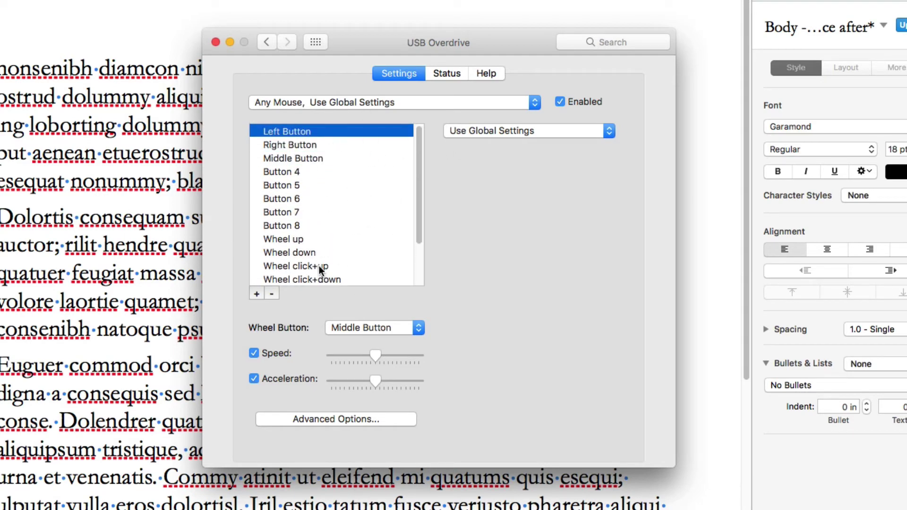
- Choose New Duplicate Settings…, set Application to Script Editor, and confirm with OK
click(360, 104)
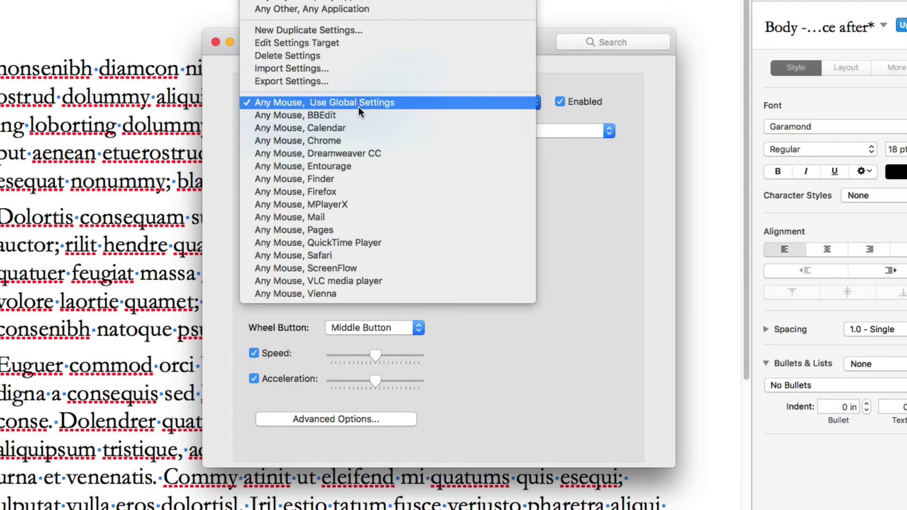
click(327, 30)
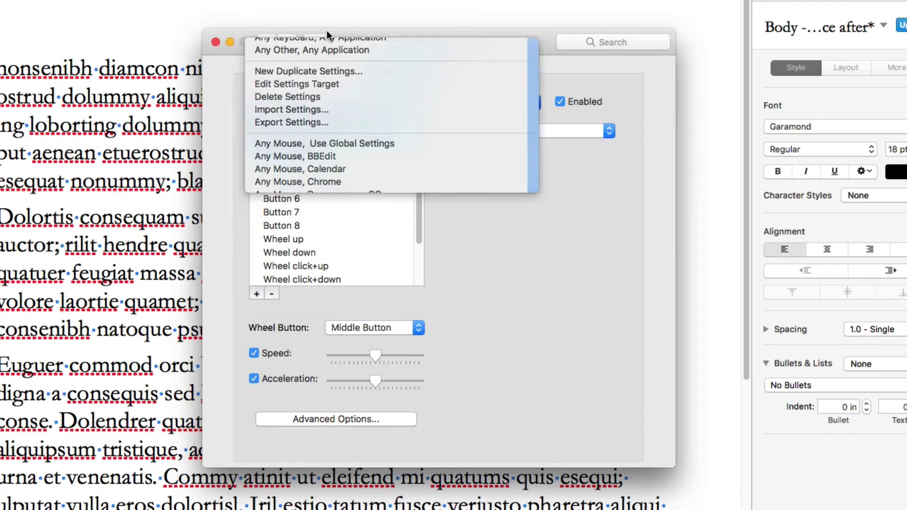
click(432, 107)
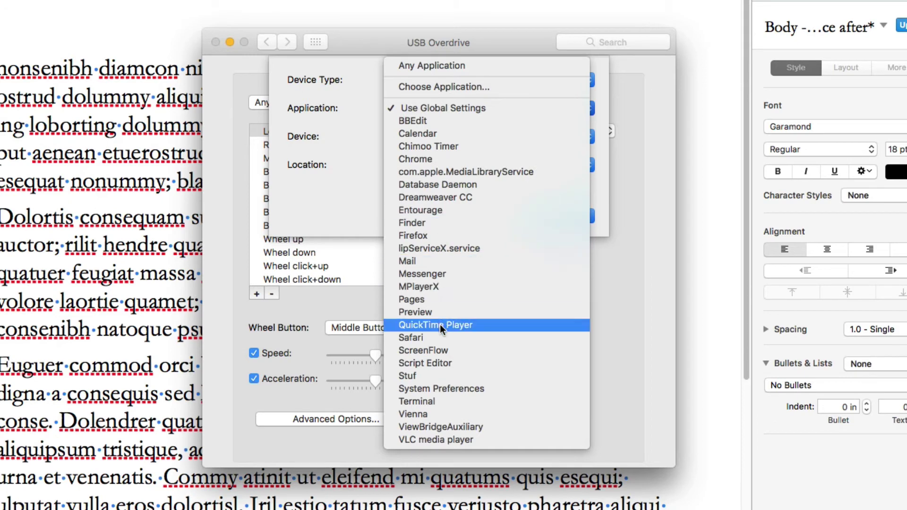
click(456, 362)
click(557, 216)
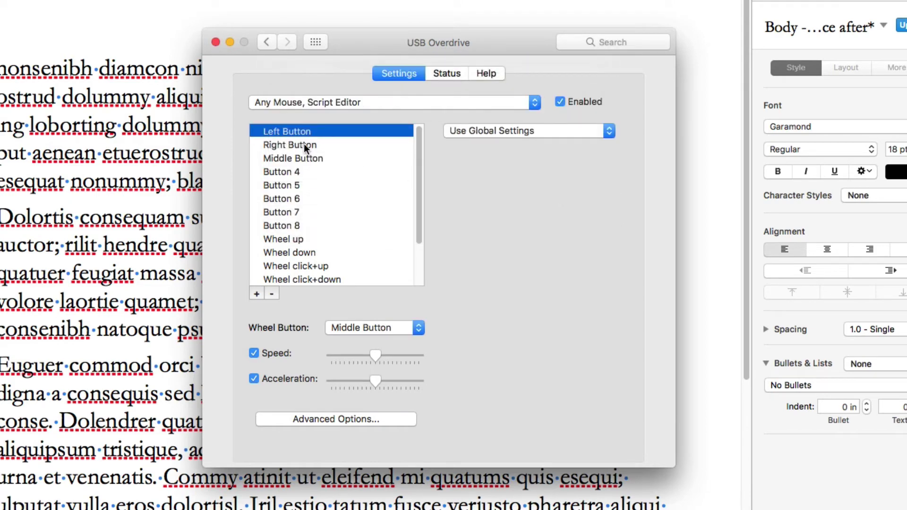
- Set the middle button to Type Character 'd' with the Control modifier
key(Down)
key(Down)
key(Down)
key(Down)
key(Down)
key(Down)
key(Down)
key(Down)
key(Down)
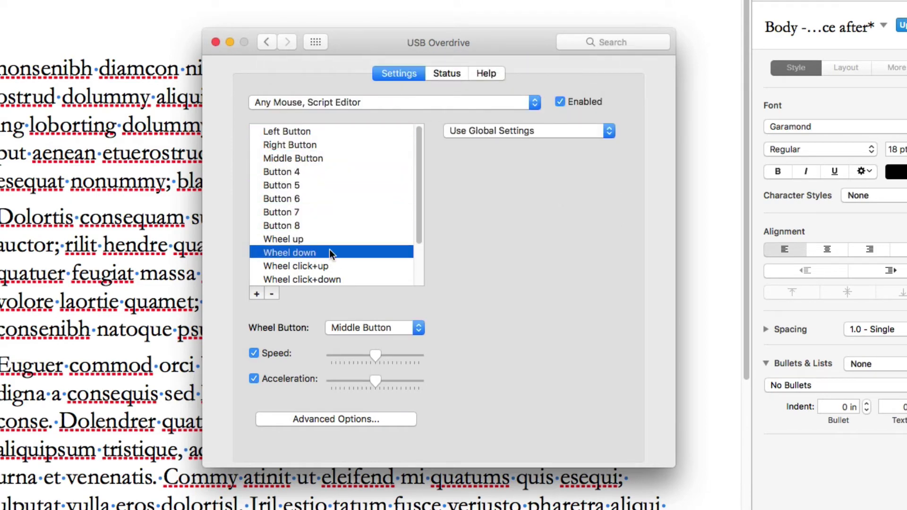
key(Up)
key(Up)
key(Up)
key(Up)
key(Up)
key(Up)
key(Up)
click(488, 129)
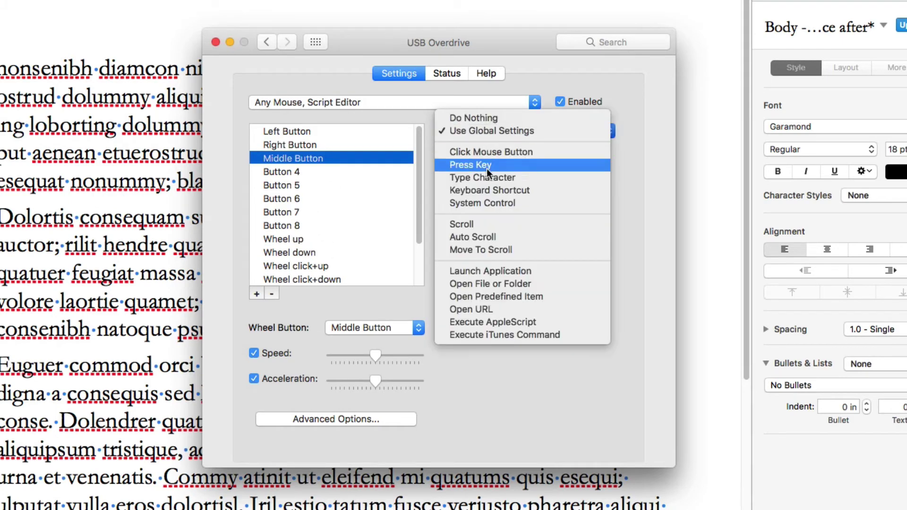
click(506, 178)
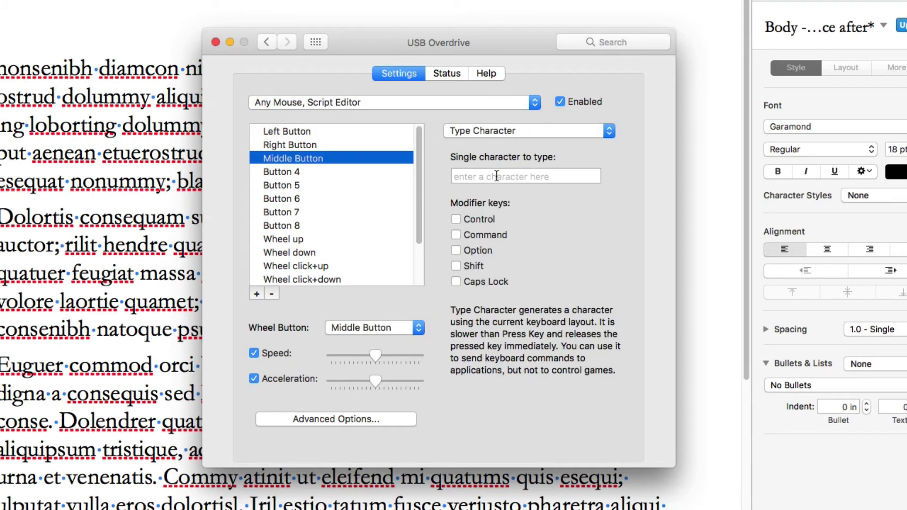
click(497, 176)
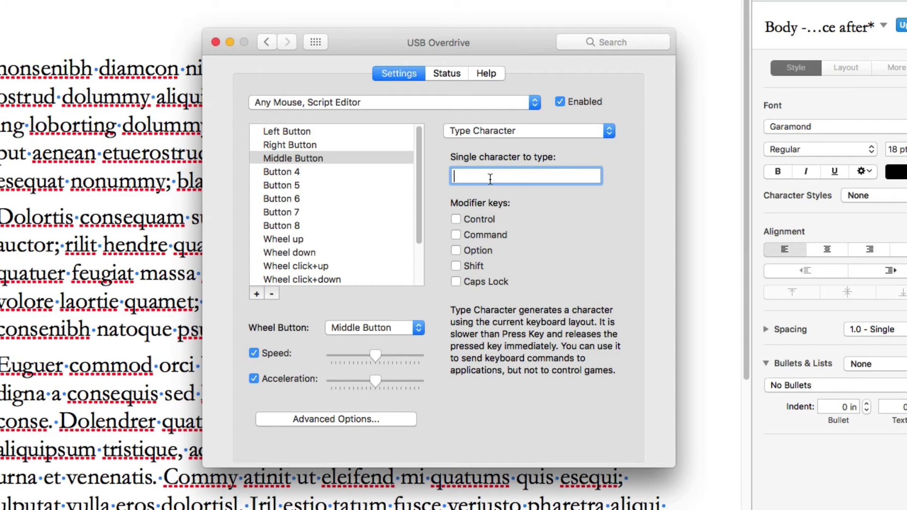
click(495, 221)
text(d)
- Try Press Key with Control-Command-Option-D, then revert to Type Character 'gt'
click(481, 130)
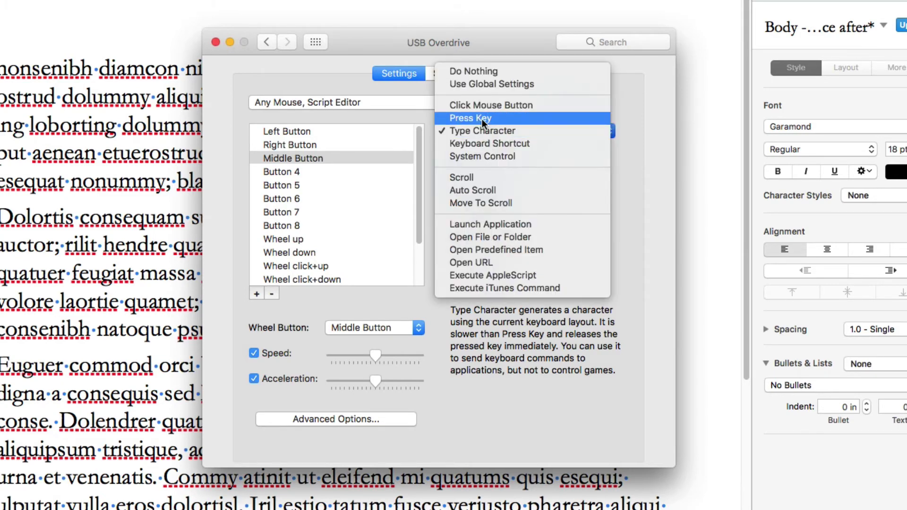
click(482, 119)
key(ctrl+super+alt+d)
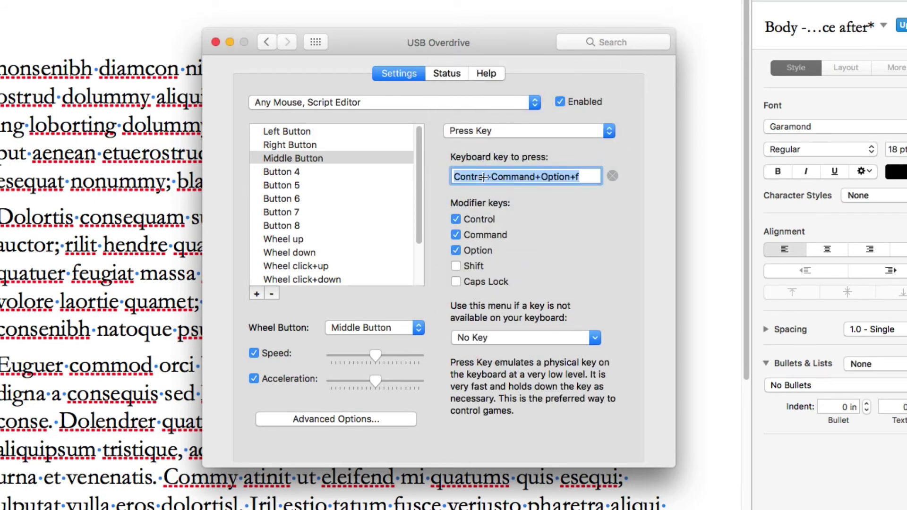
click(470, 132)
click(474, 142)
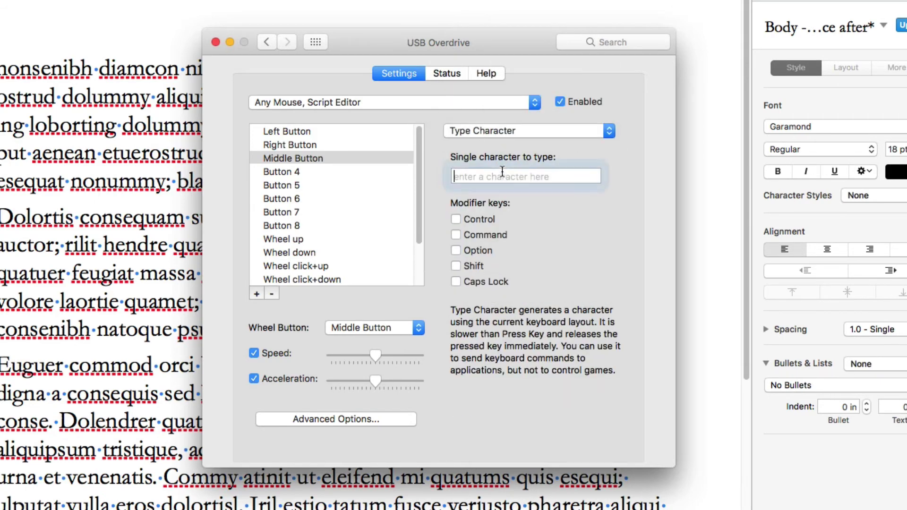
text(gt)
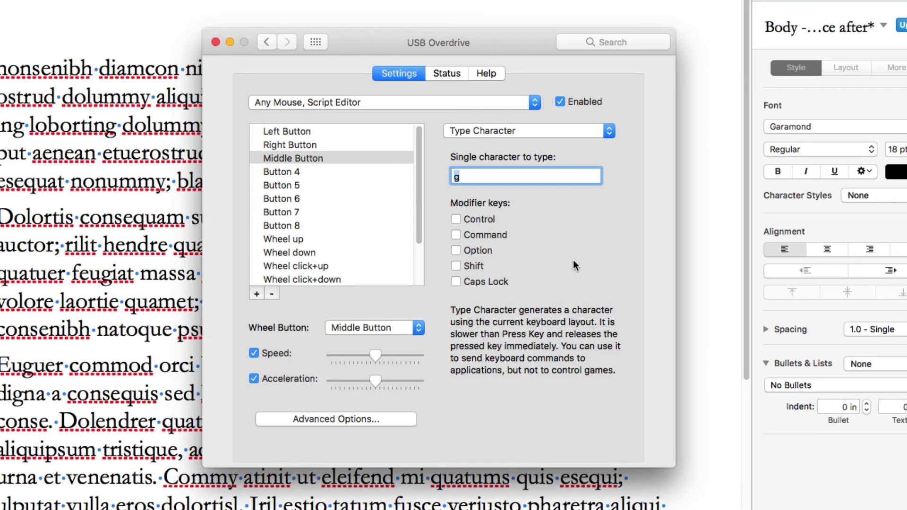
- Switch the middle button to Keyboard Shortcut and browse the predefined shortcuts
click(520, 132)
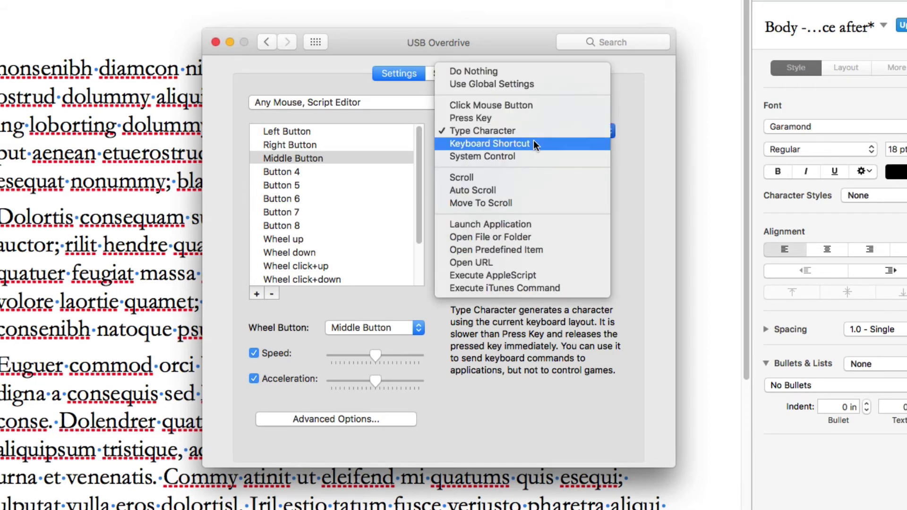
click(531, 143)
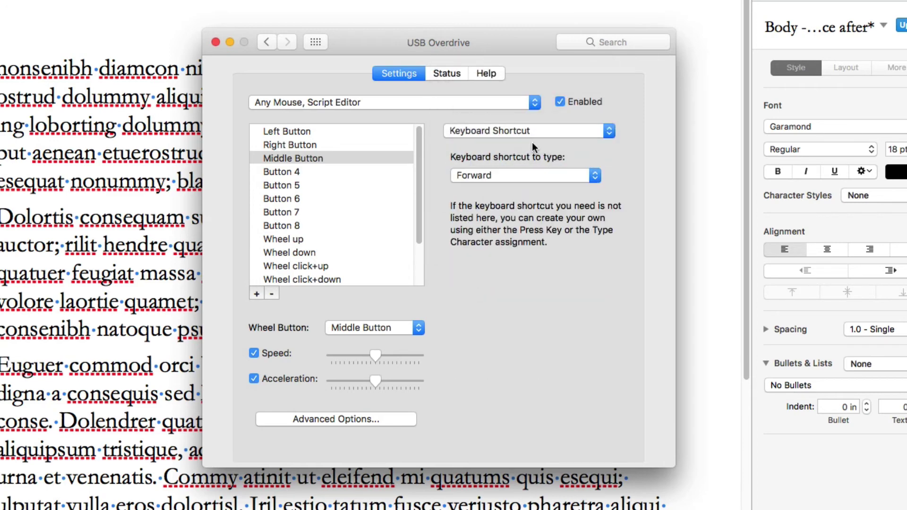
click(490, 174)
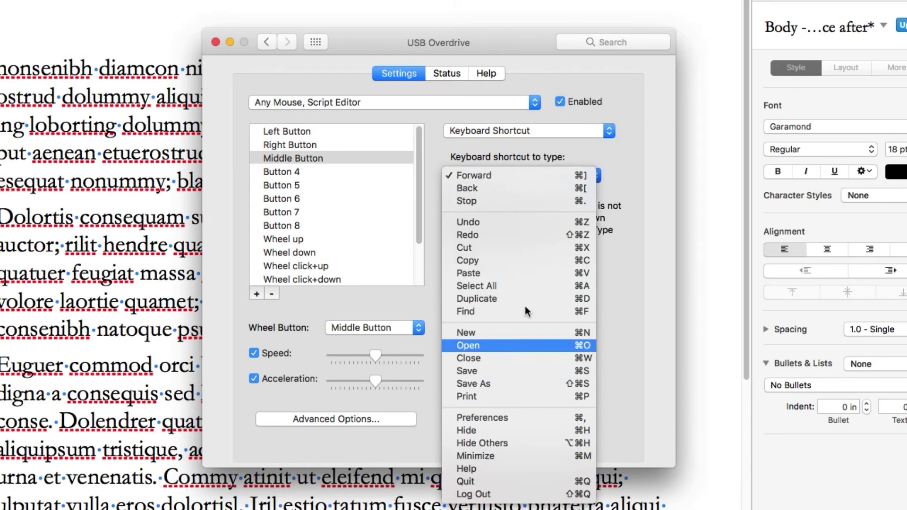
click(528, 142)
- Assign the middle button the System Control action Eject
click(512, 129)
click(527, 141)
click(516, 174)
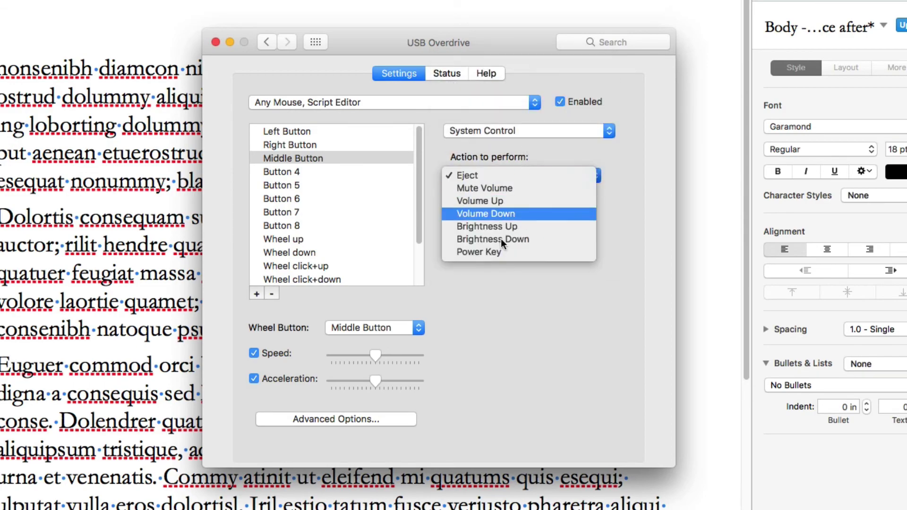
click(349, 102)
click(349, 102)
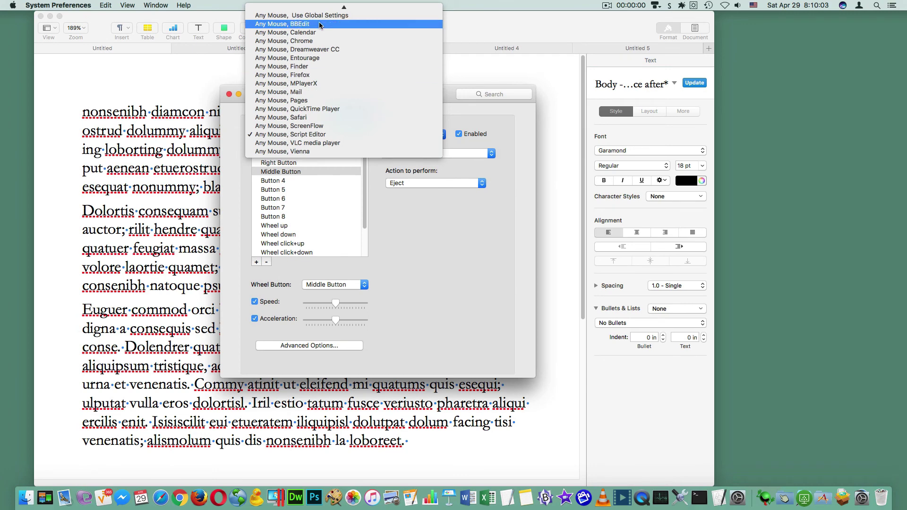
- Choose Delete Settings for Any Mouse, Script Editor and confirm with OK, leaving VLC media player active
mouse_move(344, 6)
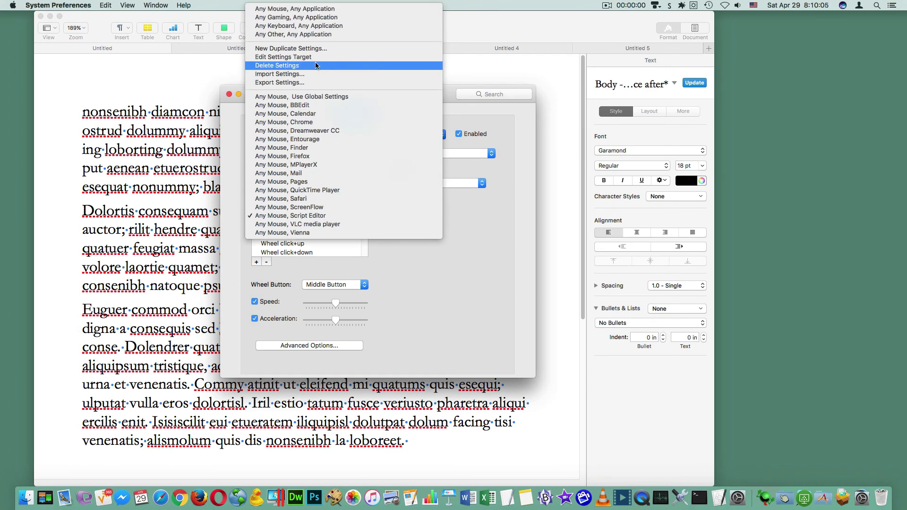
click(293, 67)
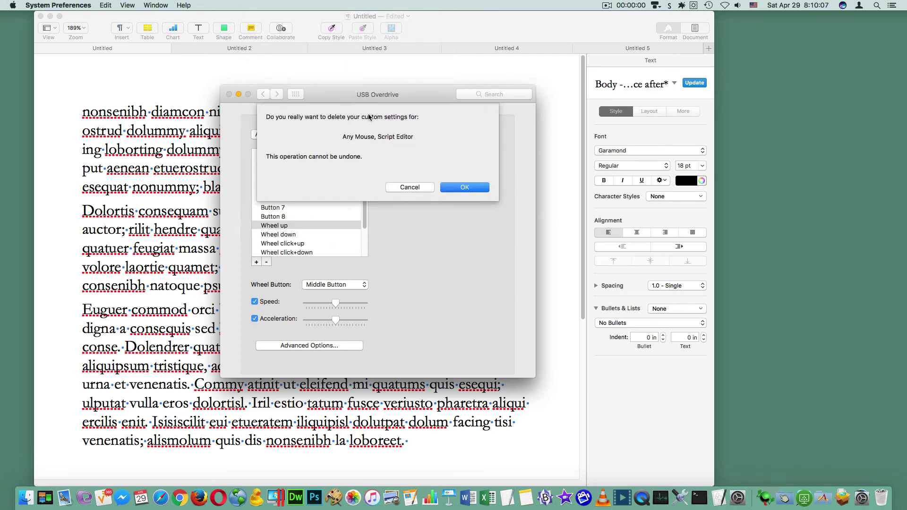
click(465, 187)
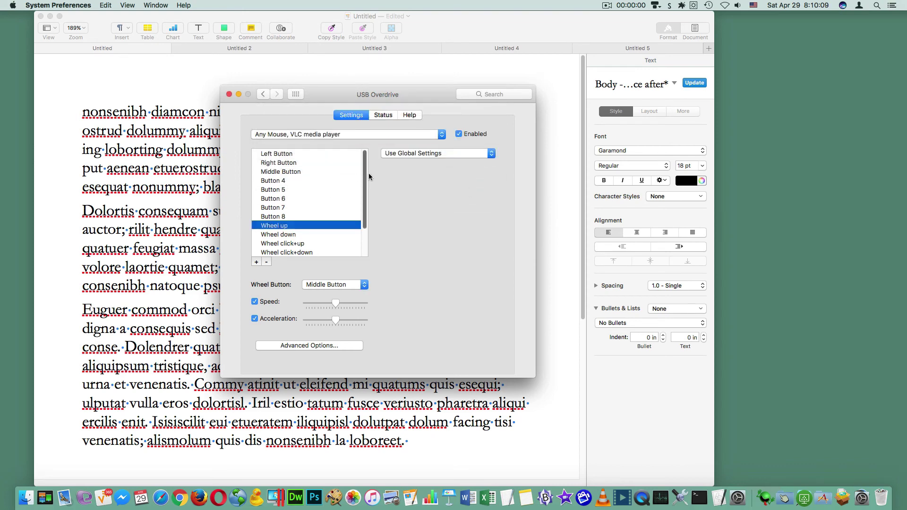
click(332, 135)
mouse_move(330, 13)
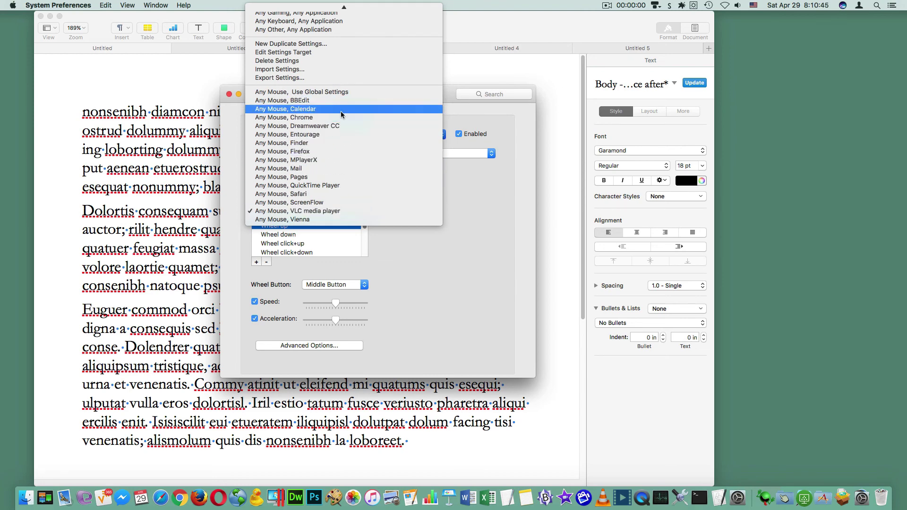
- Switch to the Any Mouse, Pages profile and uncheck Enabled
click(461, 116)
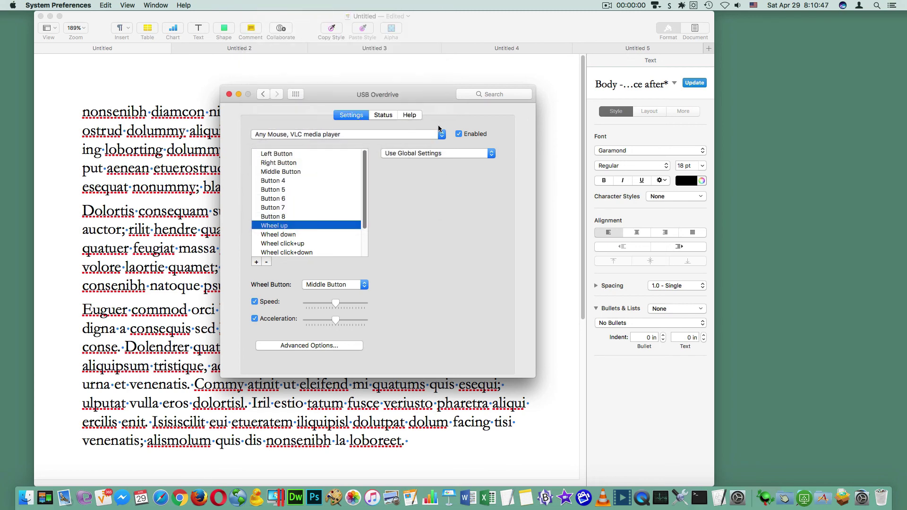
click(318, 134)
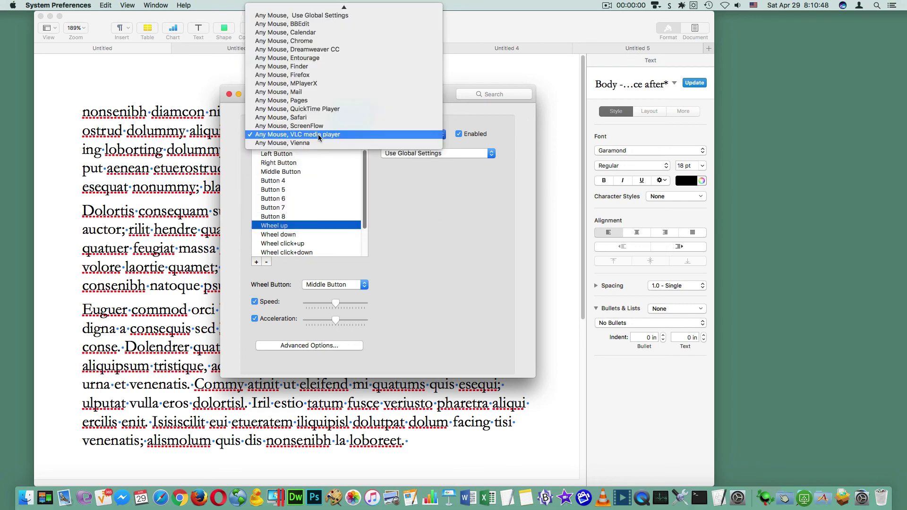
click(330, 102)
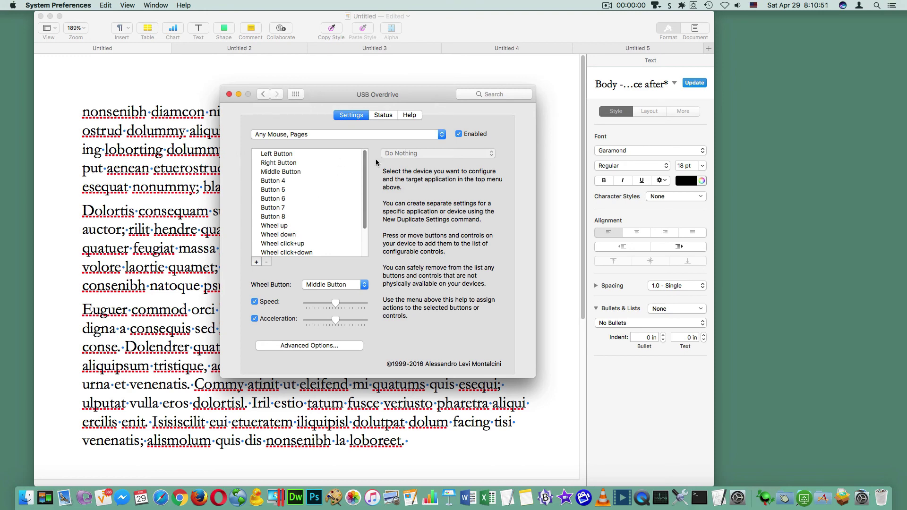
click(458, 135)
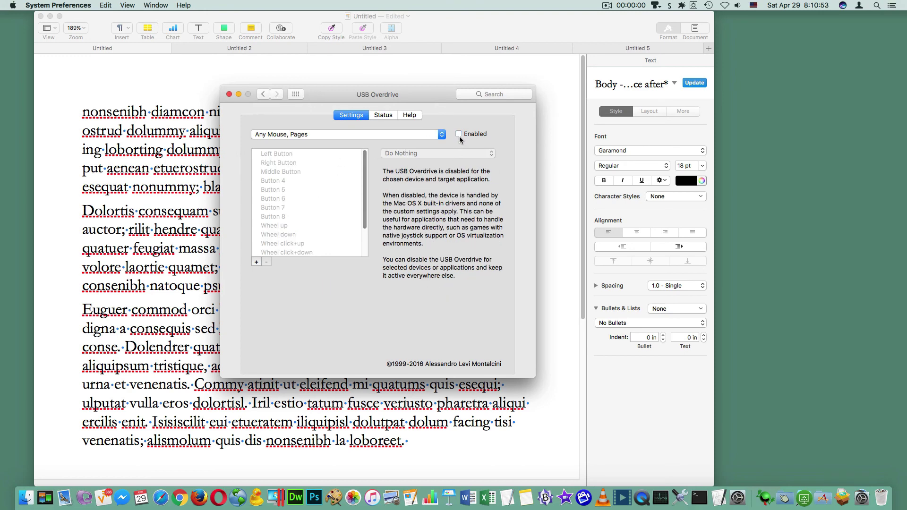
- Recheck Enabled for Pages and view Left Button, set to Use Global Settings
click(389, 134)
click(411, 136)
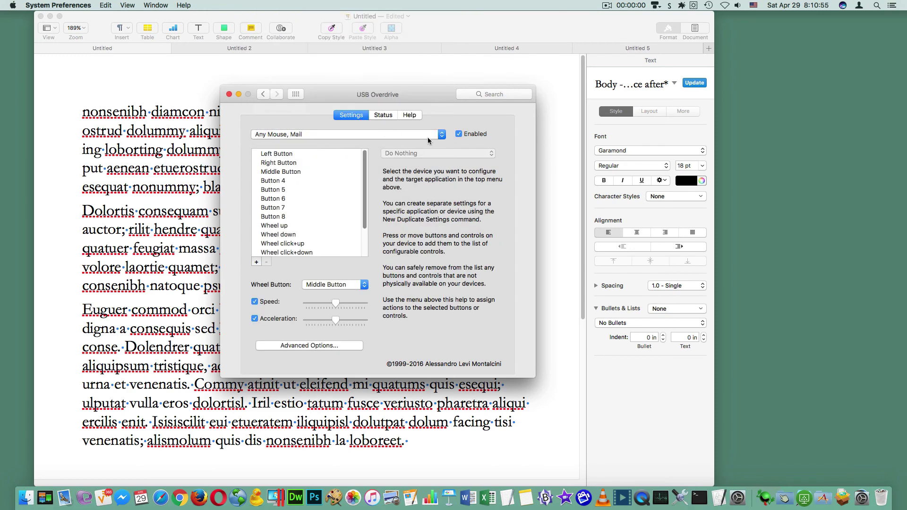
click(352, 135)
click(424, 138)
click(458, 135)
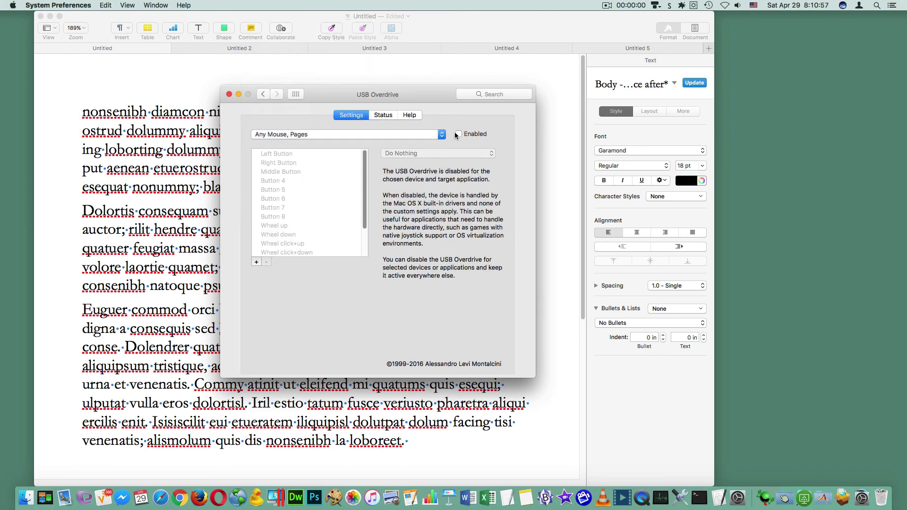
click(458, 135)
click(350, 135)
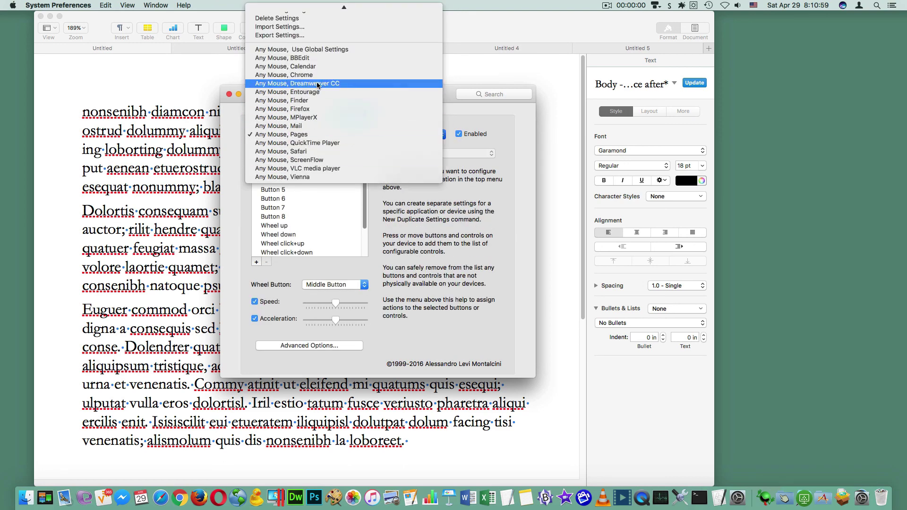
click(325, 216)
click(289, 155)
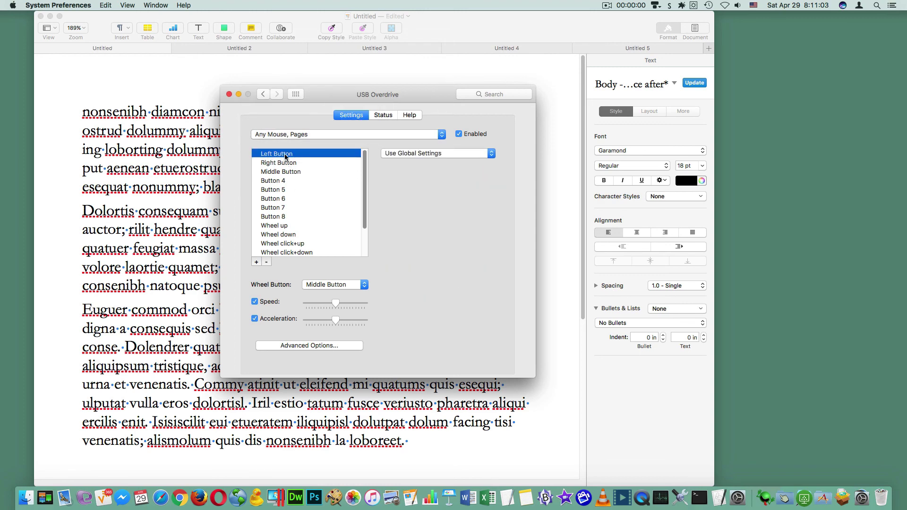
- Arrow to Middle Button to show its Press Key Command+Shift+i assignment
key(Down)
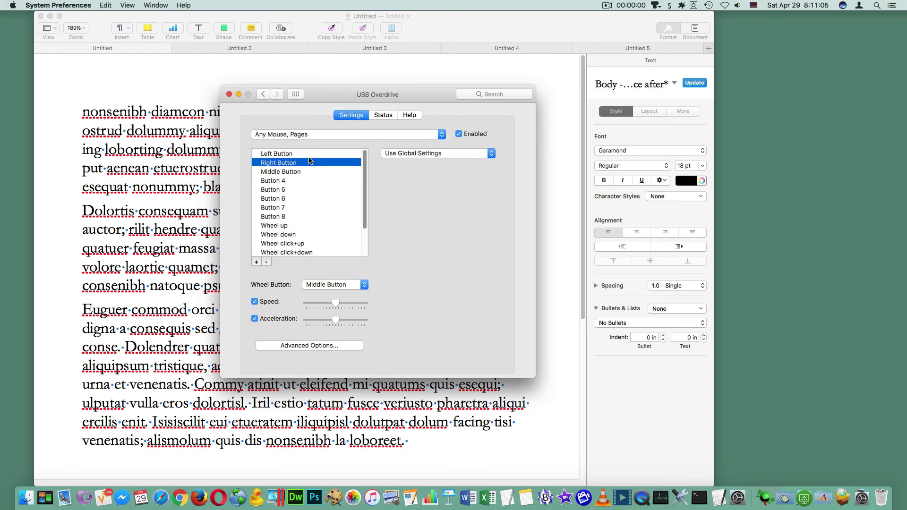
key(Down)
key(Down)
key(Down)
key(Up)
key(Up)
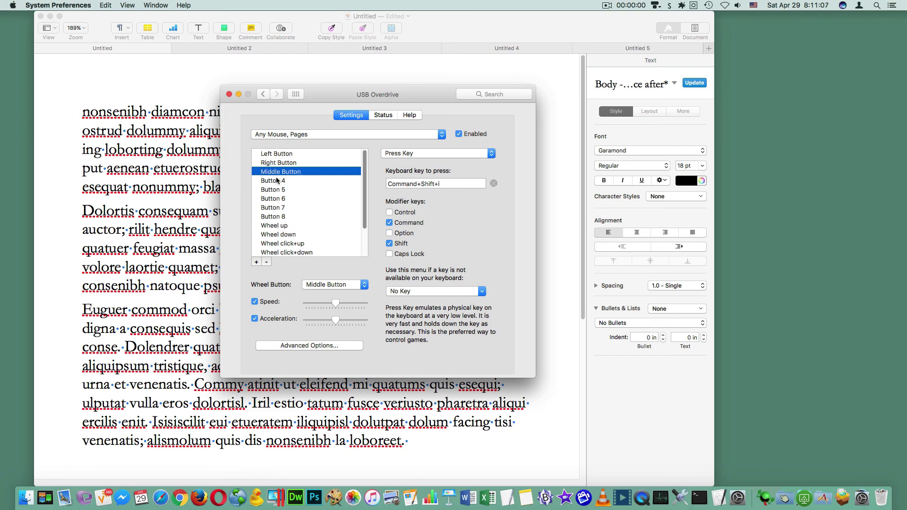